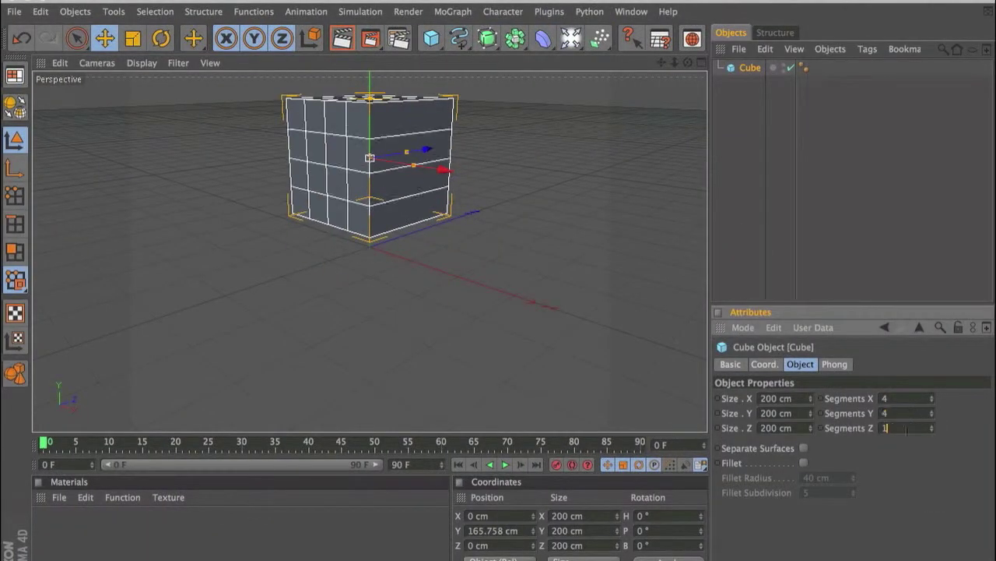
# Make the cube an editable polygon mesh and switch to polygon mode.
pyautogui.press('c')
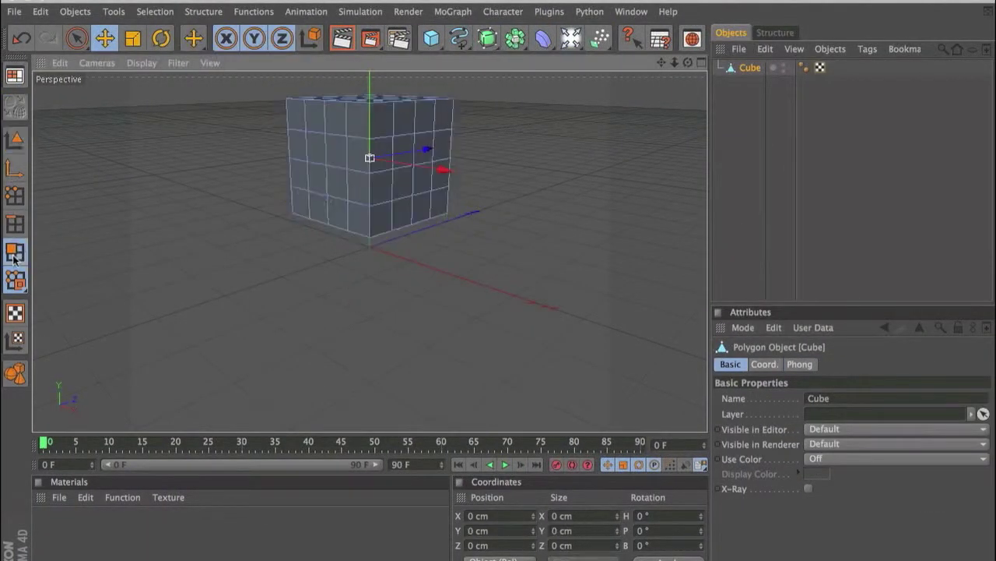
pyautogui.press('v')
pyautogui.press('Escape')
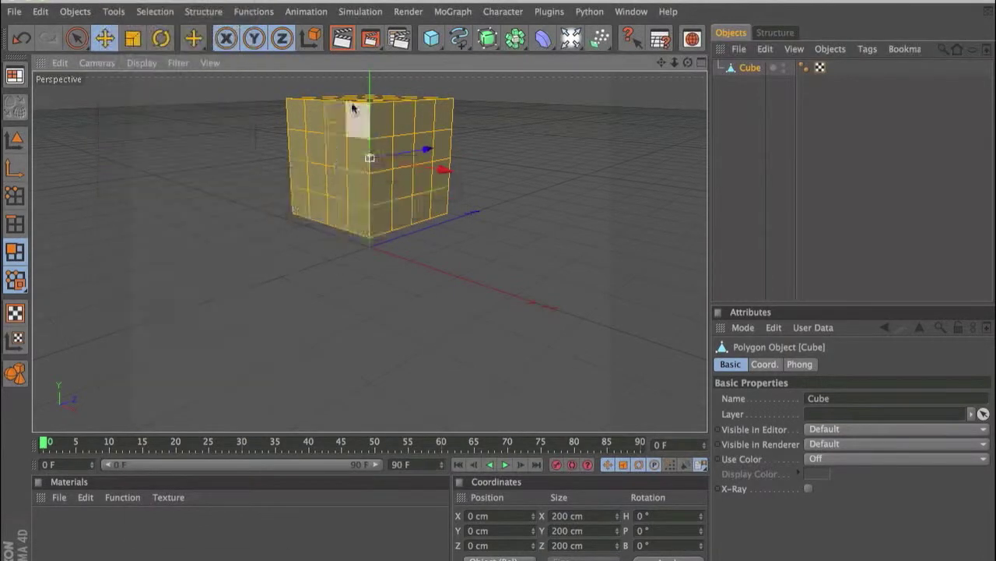
# Extrude faces on the cube's top-left and top outward into blocks.
pyautogui.click(358, 121)
pyautogui.press('v')
pyautogui.click(140, 270)
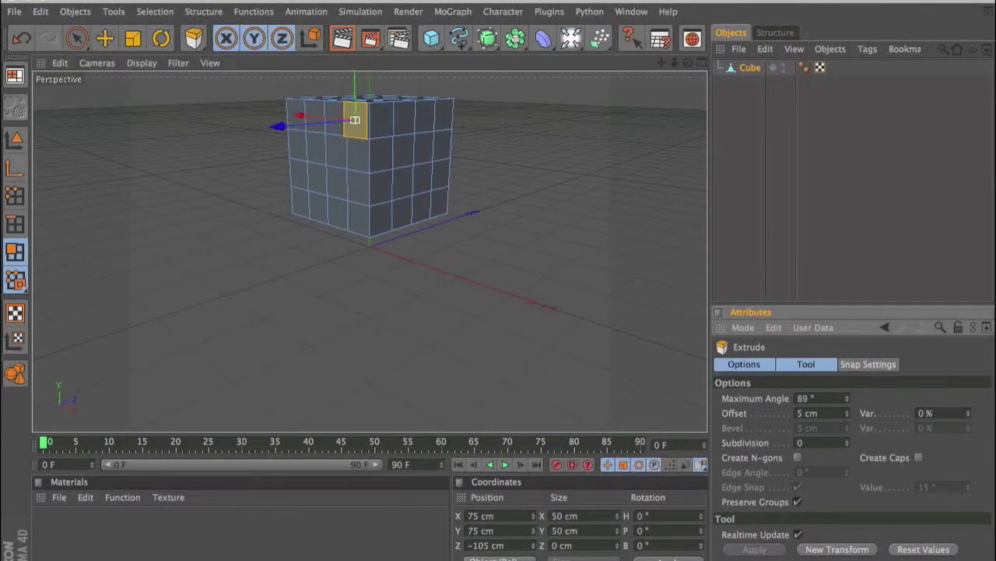
pyautogui.press('v')
pyautogui.press('Escape')
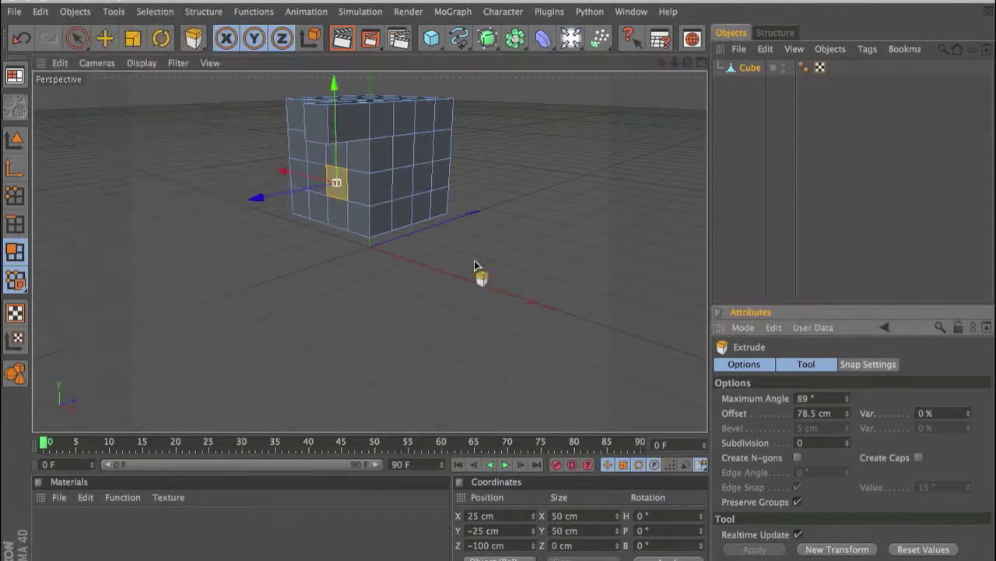
pyautogui.press('e')
pyautogui.press('v')
pyautogui.click(145, 272)
pyautogui.moveTo(334, 183); pyautogui.dragTo(436, 144)
pyautogui.press('v')
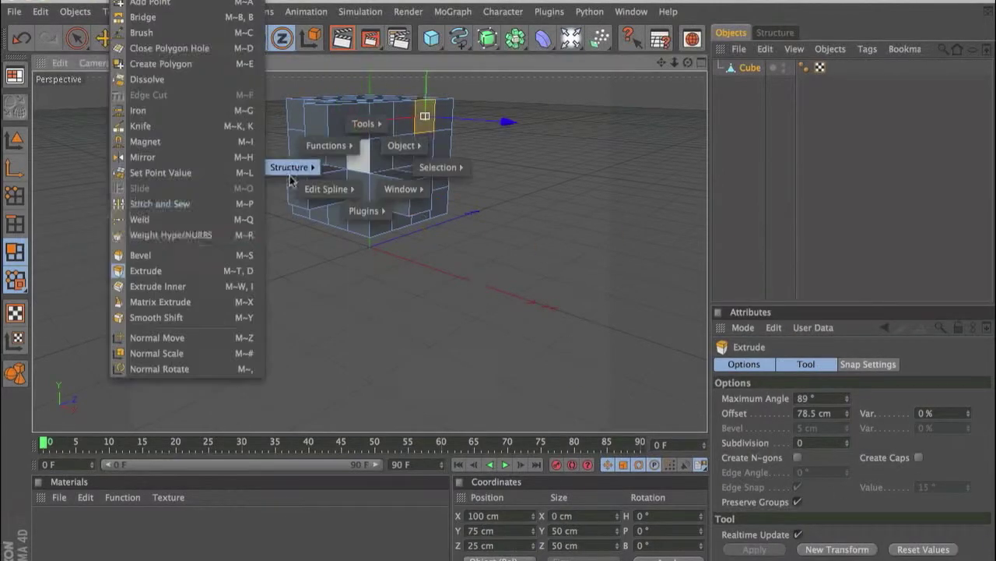
pyautogui.press('Escape')
pyautogui.press('e')
pyautogui.press('d')
pyautogui.click(847, 413)
# Extrude the front-centre, lower-front and top-right faces outward.
pyautogui.press('e')
pyautogui.click(318, 151)
pyautogui.press('d')
pyautogui.press('e')
pyautogui.click(400, 151)
pyautogui.press('d')
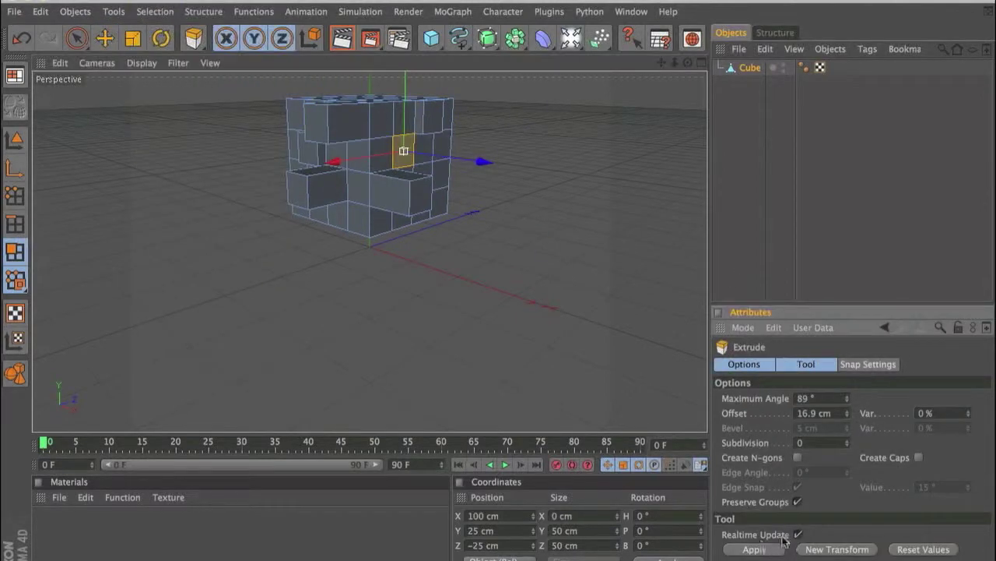
pyautogui.press('v')
pyautogui.click(340, 224)
pyautogui.click(755, 549)
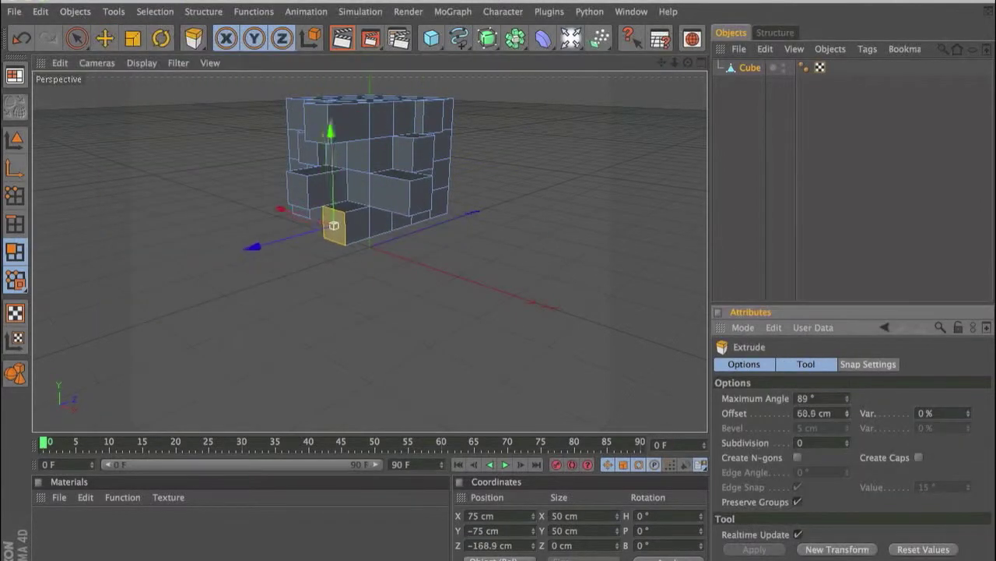
pyautogui.press('e')
pyautogui.click(405, 122)
pyautogui.press('v')
pyautogui.click(200, 267)
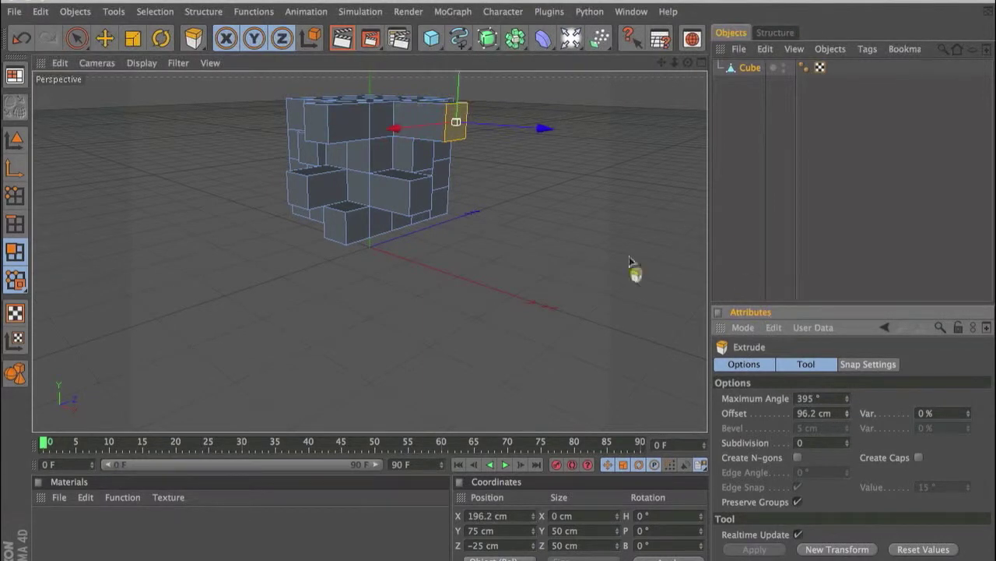
# From a top-down view, extrude another top face upward and a left corner face outward.
pyautogui.press('e')
pyautogui.keyDown('alt'); pyautogui.moveTo(467, 195); pyautogui.dragTo(459, 311); pyautogui.keyUp('alt')
pyautogui.click(373, 187)
pyautogui.press('v')
pyautogui.click(134, 306)
pyautogui.press('e')
pyautogui.click(290, 176)
pyautogui.press('v')
pyautogui.click(486, 302)
pyautogui.press('e')
pyautogui.press('v')
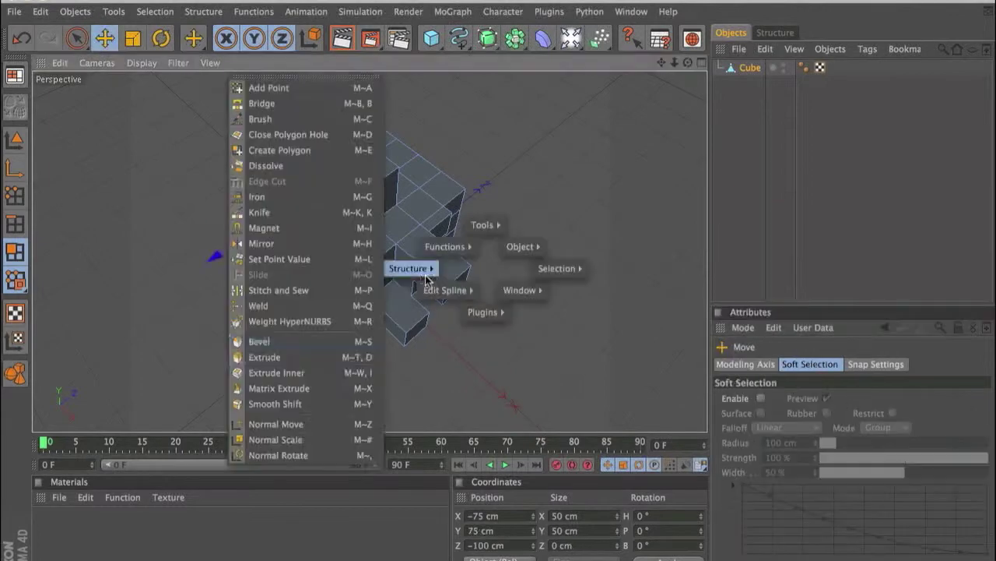
pyautogui.click(264, 357)
pyautogui.press('e')
pyautogui.moveTo(688, 67); pyautogui.dragTo(185, 187)
pyautogui.press('v')
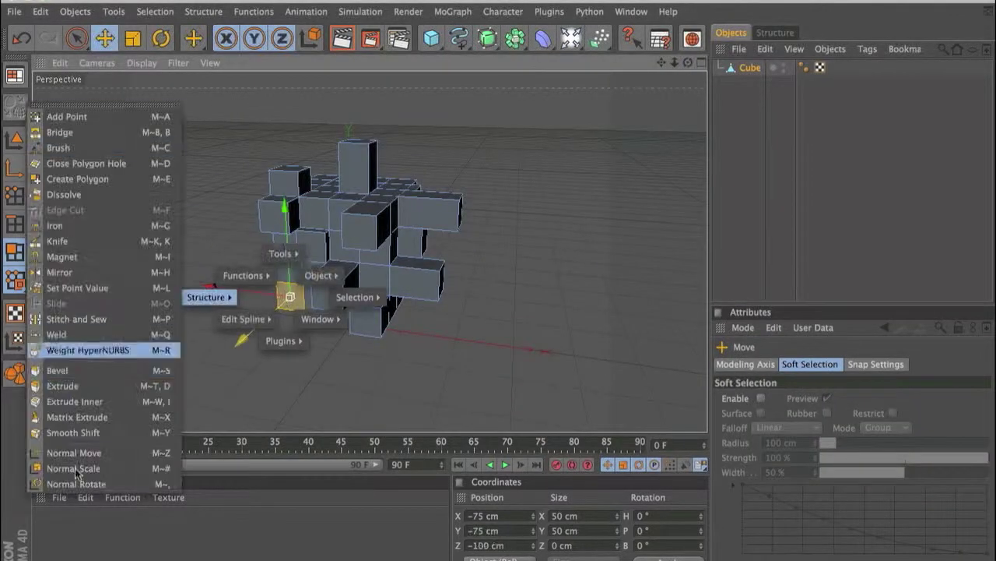
pyautogui.click(87, 383)
# Add a MoText object from the MoGraph menu and open its font chooser.
pyautogui.scroll(5, 629, 181)
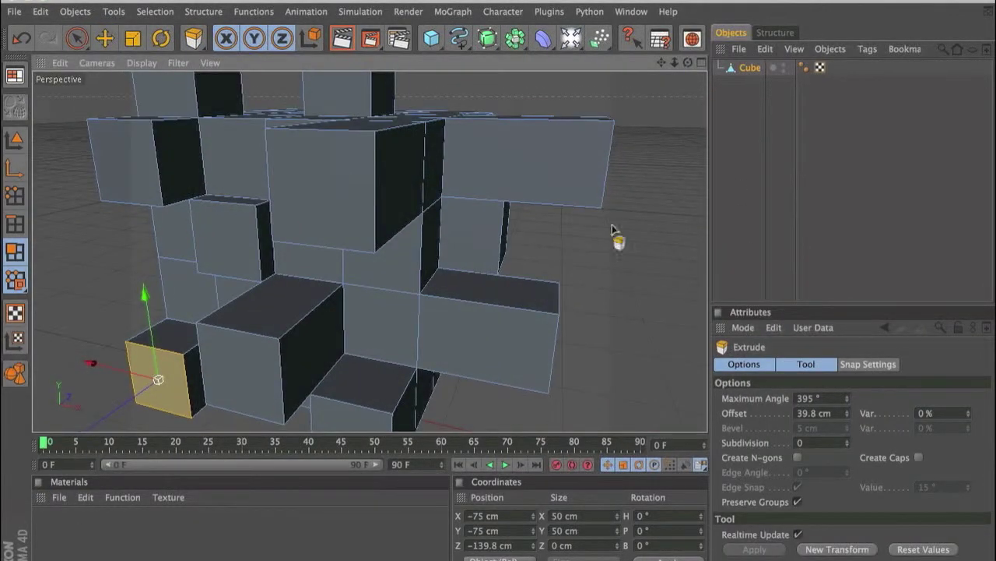
pyautogui.click(452, 11)
pyautogui.click(466, 188)
pyautogui.click(911, 508)
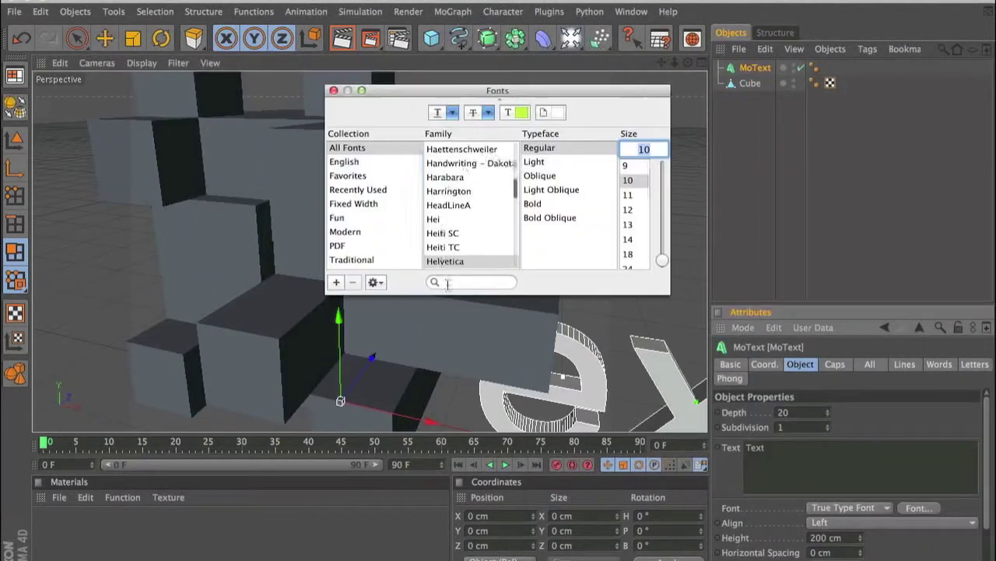
# Apply the chosen font, make the MoText read 'Domination', and orbit to face it.
pyautogui.click(333, 90)
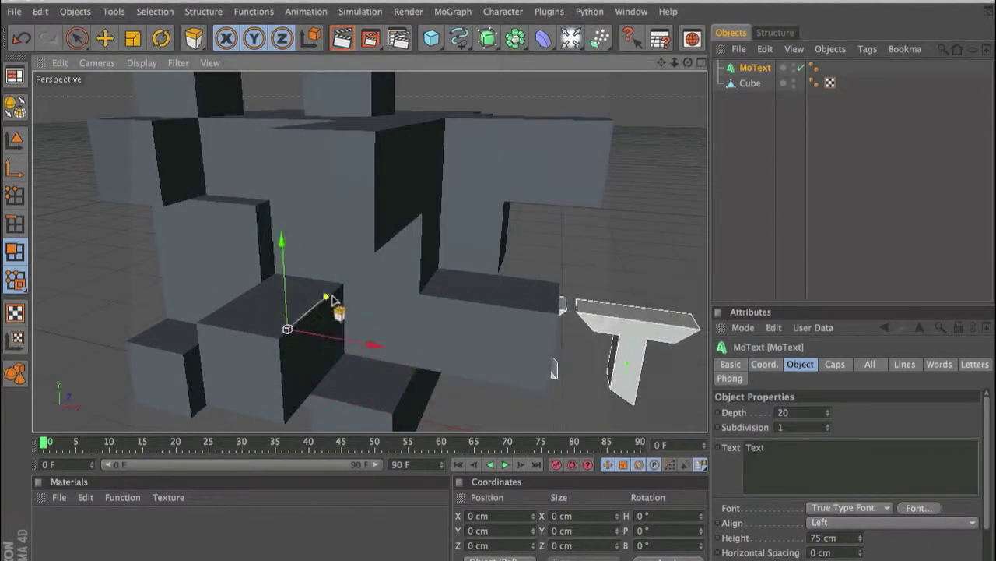
pyautogui.write('Domination')
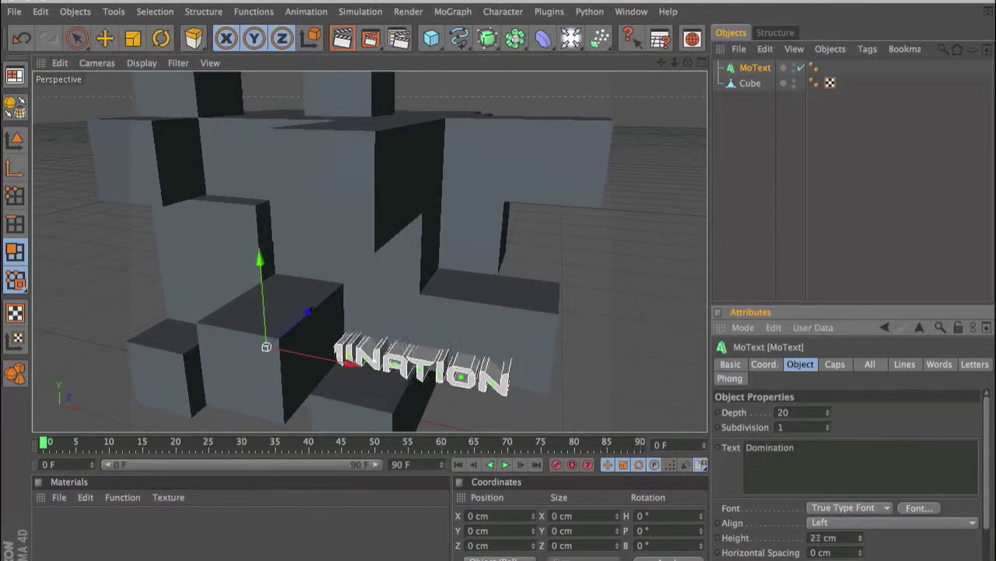
pyautogui.click(148, 374)
pyautogui.moveTo(148, 374)
pyautogui.keyDown('alt'); pyautogui.mouseDown()
pyautogui.moveTo(619, 430)
pyautogui.moveTo(677, 327)
pyautogui.mouseUp(); pyautogui.keyUp('alt')
pyautogui.press('d')
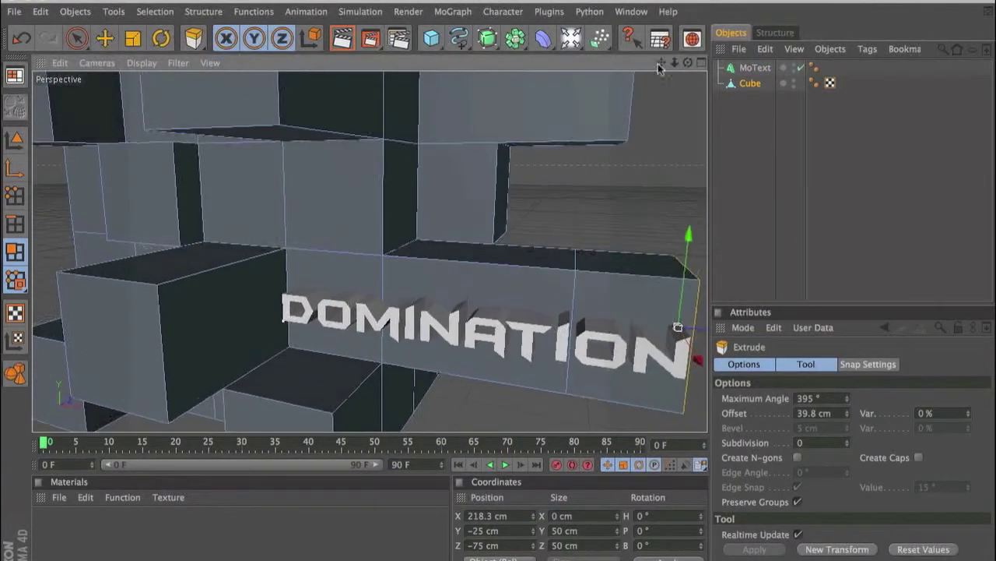
pyautogui.click(487, 11)
# Add a second MoText for the T above DOMINATION and a new Cube.1 cutter.
pyautogui.click(487, 200)
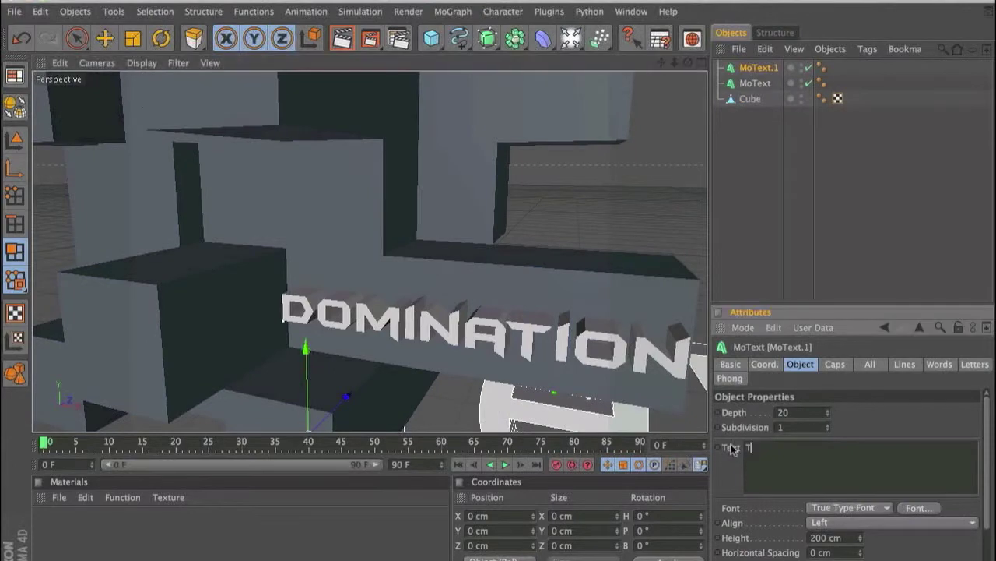
pyautogui.moveTo(545, 401); pyautogui.dragTo(523, 184)
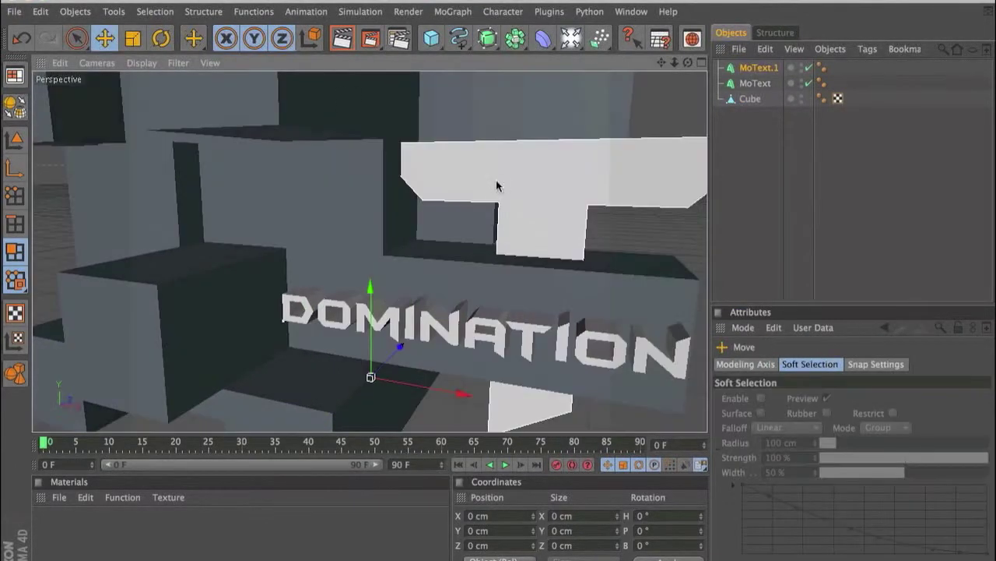
pyautogui.click(431, 37)
pyautogui.click(452, 11)
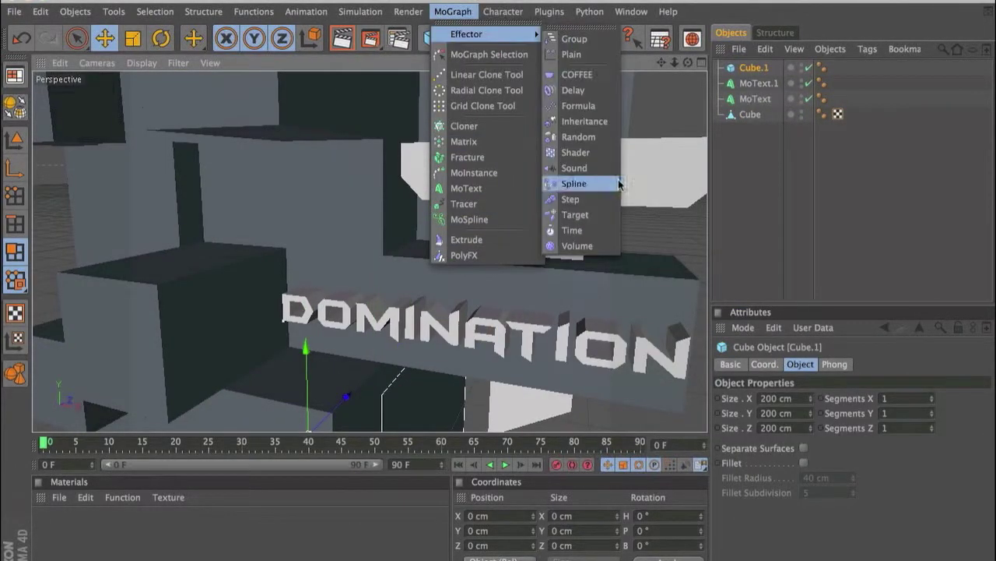
pyautogui.press('Escape')
# Nest Cube.1 and MoText.1 under a Boole object and shift the cutter right.
pyautogui.keyDown('ctrl'); pyautogui.click(752, 99); pyautogui.keyUp('ctrl')
pyautogui.moveTo(752, 98)
pyautogui.mouseDown()
pyautogui.moveTo(749, 67)
pyautogui.moveTo(763, 78)
pyautogui.mouseUp()
pyautogui.click(762, 98)
pyautogui.press('t')
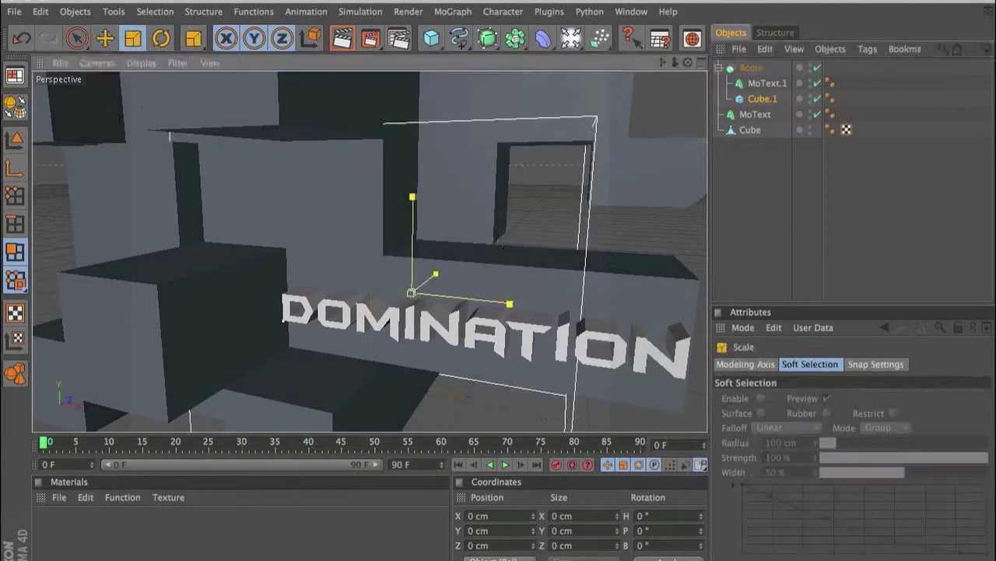
pyautogui.click(759, 99)
pyautogui.press('e')
pyautogui.moveTo(467, 300)
pyautogui.mouseDown()
pyautogui.moveTo(576, 290)
pyautogui.moveTo(579, 262)
pyautogui.moveTo(603, 258)
pyautogui.mouseUp()
pyautogui.click(409, 350)
pyautogui.click(759, 98)
# Select both Boole objects and convert them to the polygon object Boole.2.
pyautogui.click(751, 68)
pyautogui.click(759, 99)
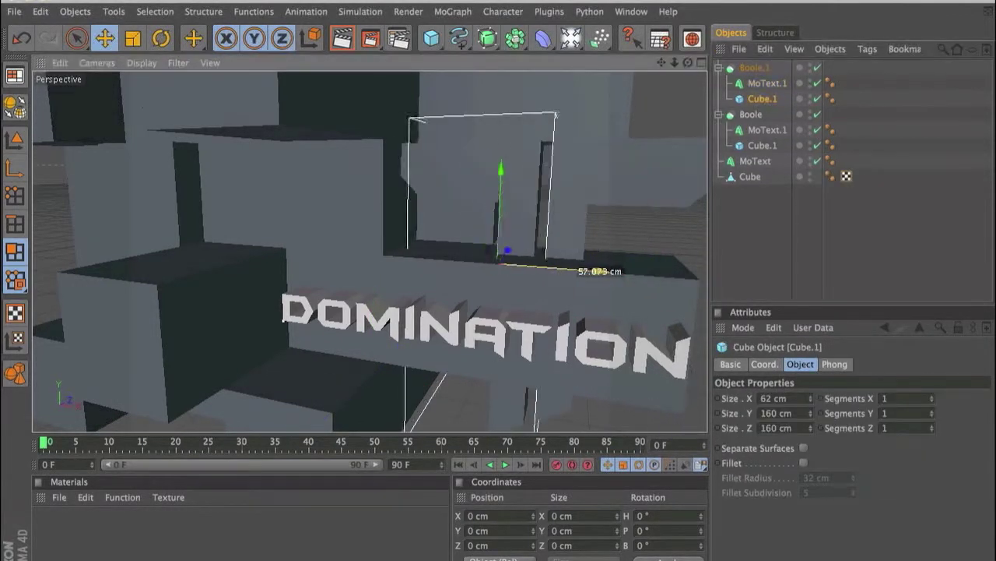
pyautogui.click(751, 69)
pyautogui.keyDown('shift'); pyautogui.click(752, 83); pyautogui.keyUp('shift')
pyautogui.rightClick(751, 84)
pyautogui.click(778, 338)
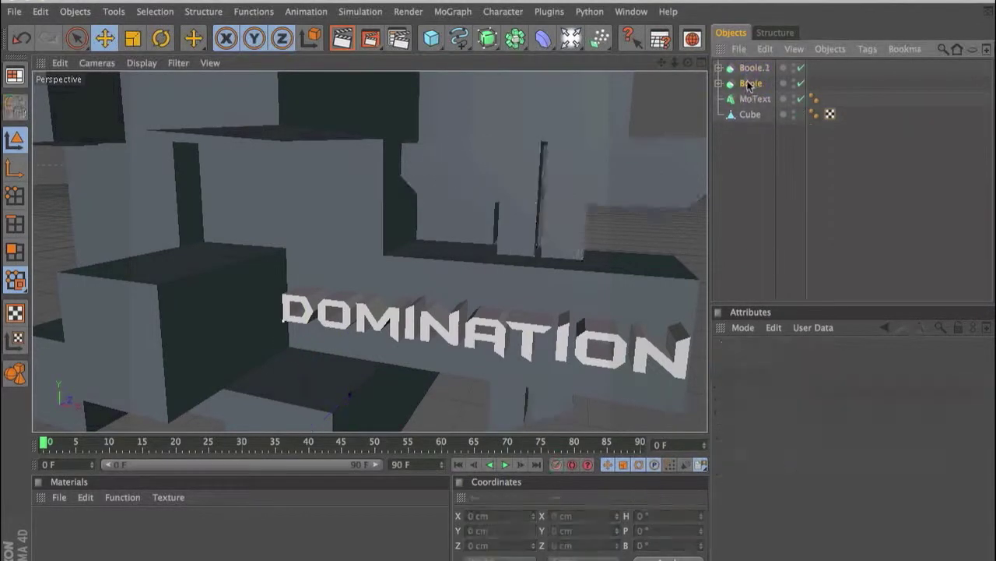
# Undo the last change, create Mat.1, apply it to the Cube, and open its reflectance settings.
pyautogui.hotkey('ctrl', 'z')
pyautogui.hotkey('ctrl', 'z')
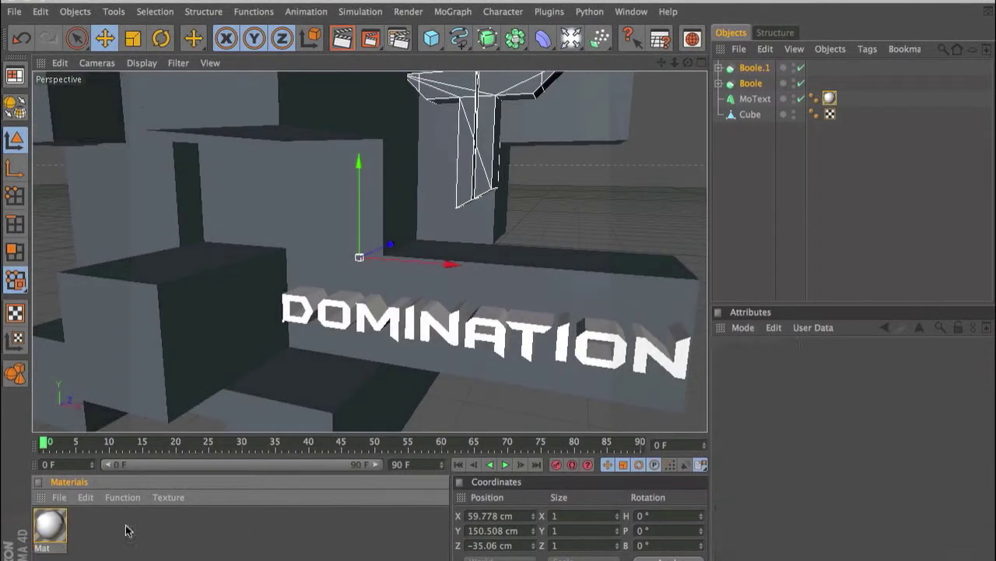
pyautogui.click(52, 528)
pyautogui.moveTo(55, 529); pyautogui.dragTo(751, 114)
pyautogui.doubleClick(50, 528)
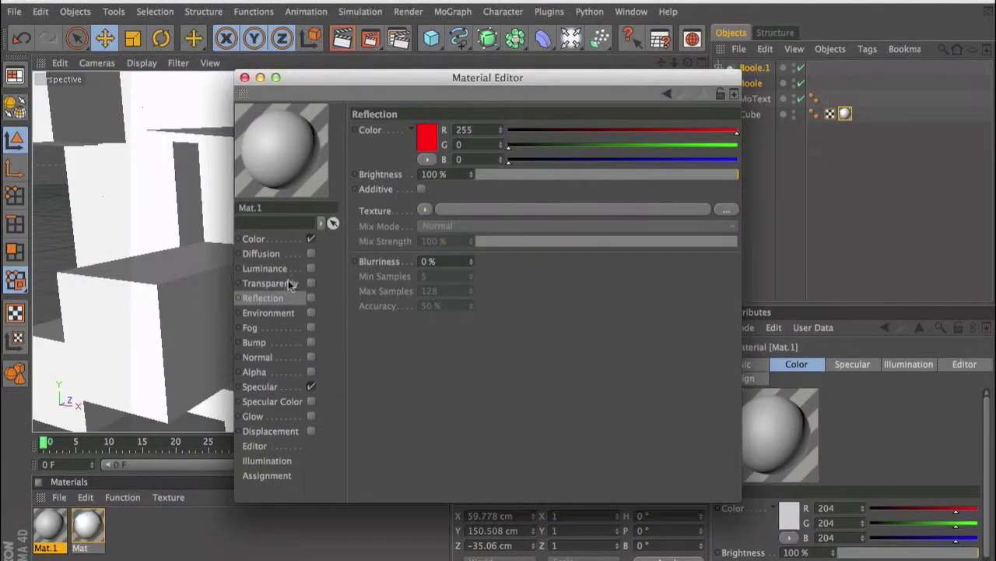
pyautogui.click(253, 238)
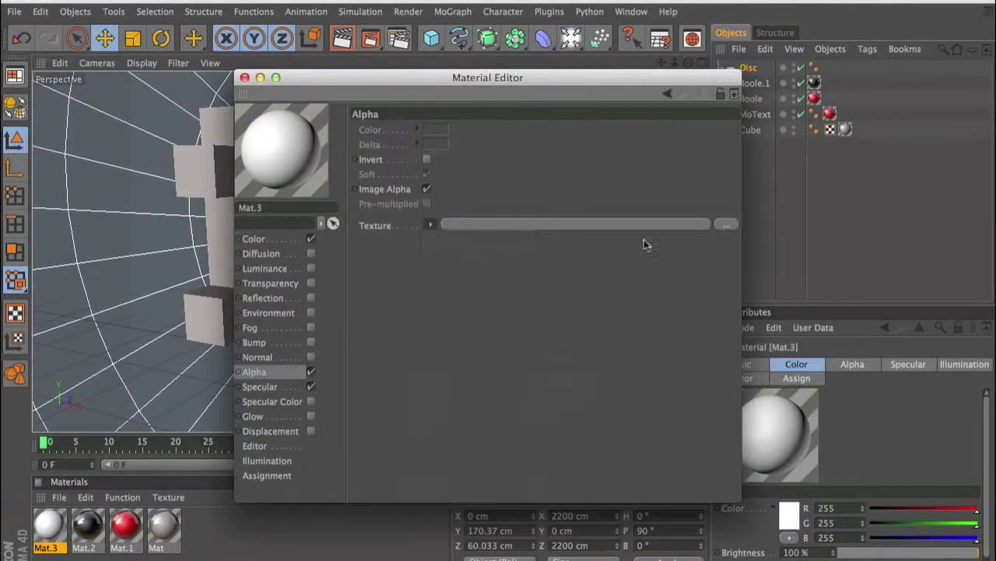
# Give the softbox material a Gradient shader as its alpha texture.
pyautogui.click(430, 225)
pyautogui.click(444, 387)
pyautogui.click(573, 225)
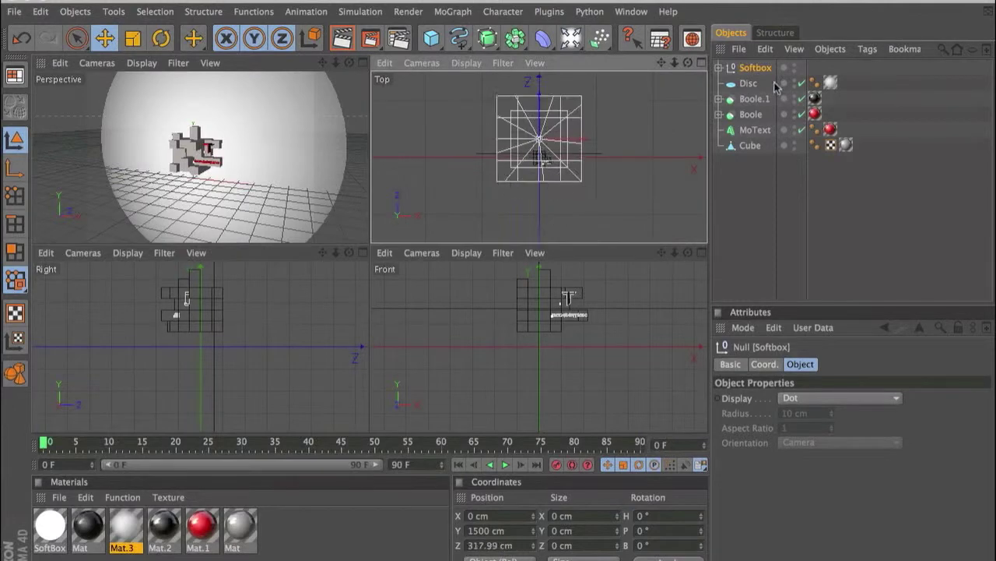
# Duplicate the softbox as Softbox.1, adjust the material's reflectance, and preview the render.
pyautogui.hotkey('ctrl', 'c')
pyautogui.hotkey('ctrl', 'v')
pyautogui.click(755, 82)
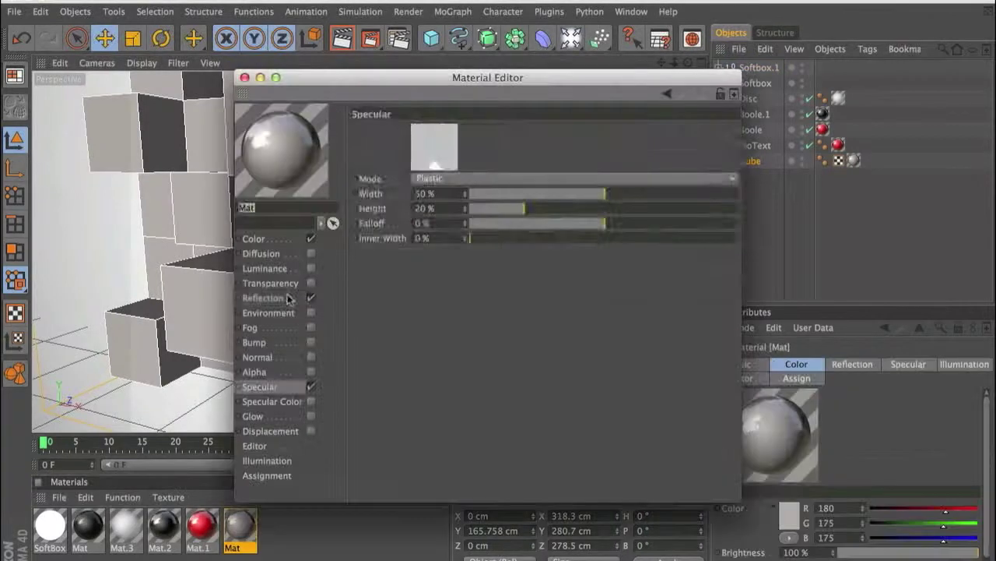
pyautogui.click(263, 298)
pyautogui.click(244, 79)
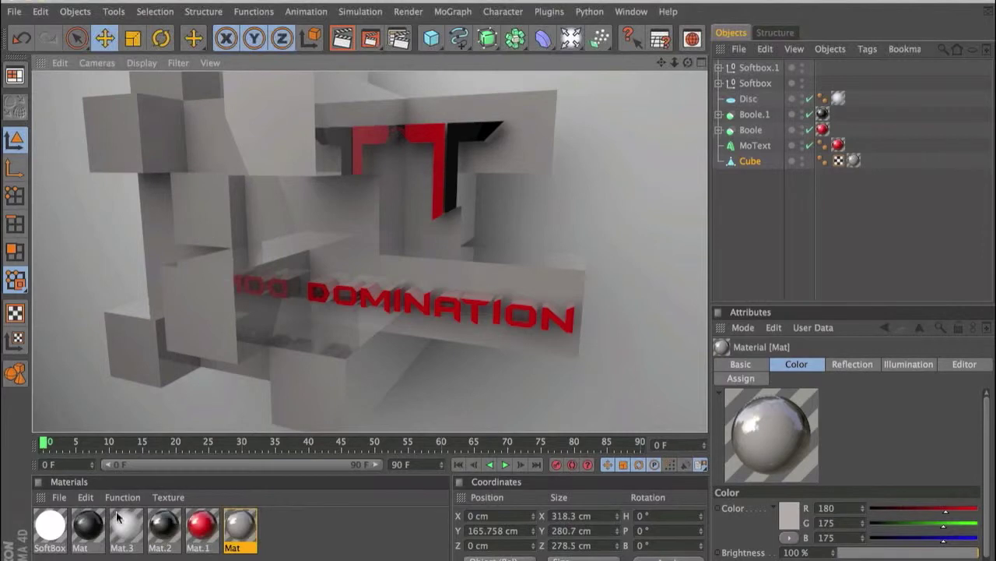
# Change the floor's Mat.3 colour to a duller green.
pyautogui.doubleClick(116, 511)
pyautogui.click(377, 144)
pyautogui.click(354, 120)
pyautogui.click(443, 201)
pyautogui.click(245, 78)
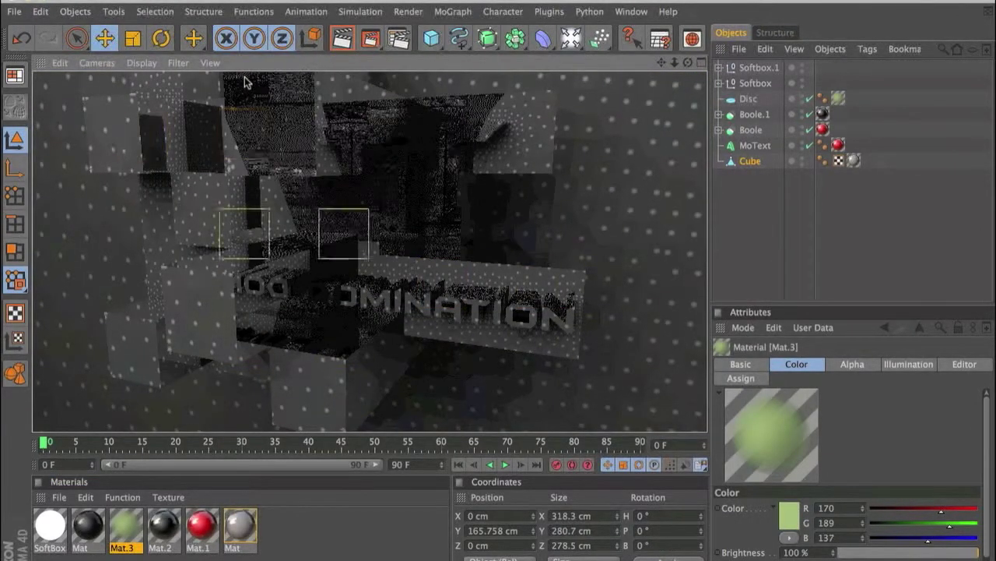
# Give the cube's Mat a Fresnel reflection shader and preview the render.
pyautogui.click(244, 76)
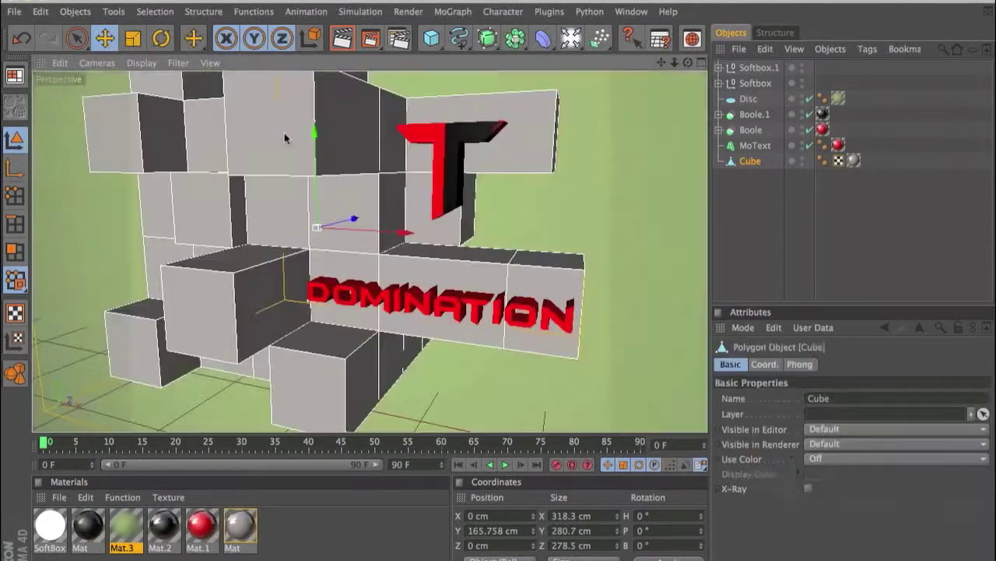
pyautogui.doubleClick(240, 526)
pyautogui.click(435, 240)
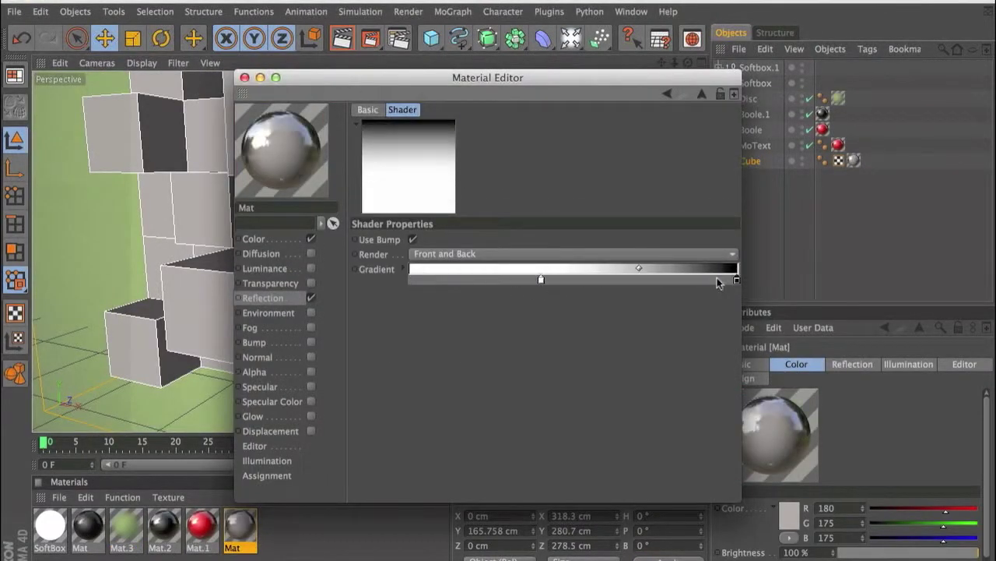
pyautogui.click(244, 77)
pyautogui.hotkey('ctrl', 'r')
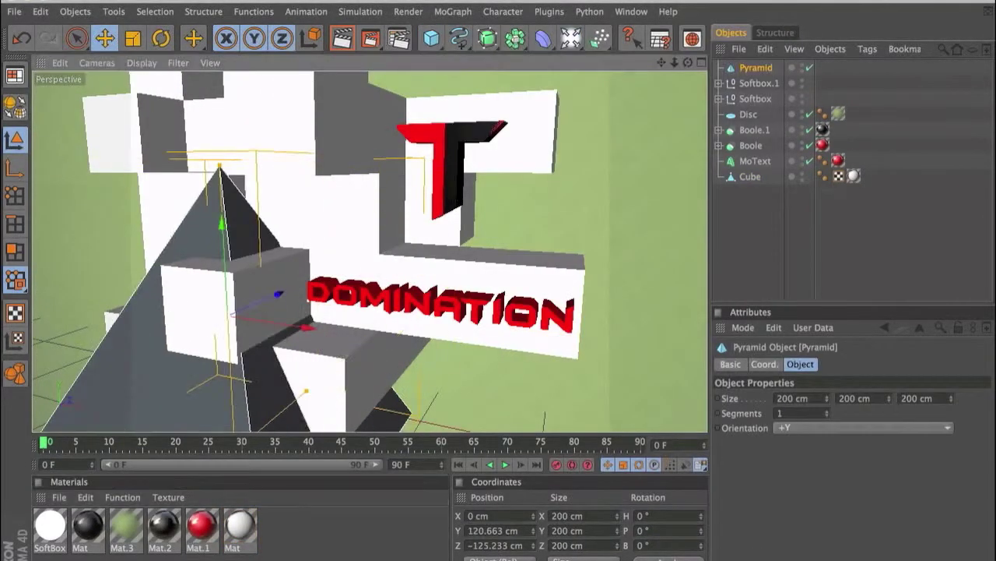
# Put an Explosion FX under the Pyramid, raise its strength, and make Cluster Thickness negative.
pyautogui.moveTo(769, 84); pyautogui.dragTo(768, 84)
pyautogui.click(755, 68)
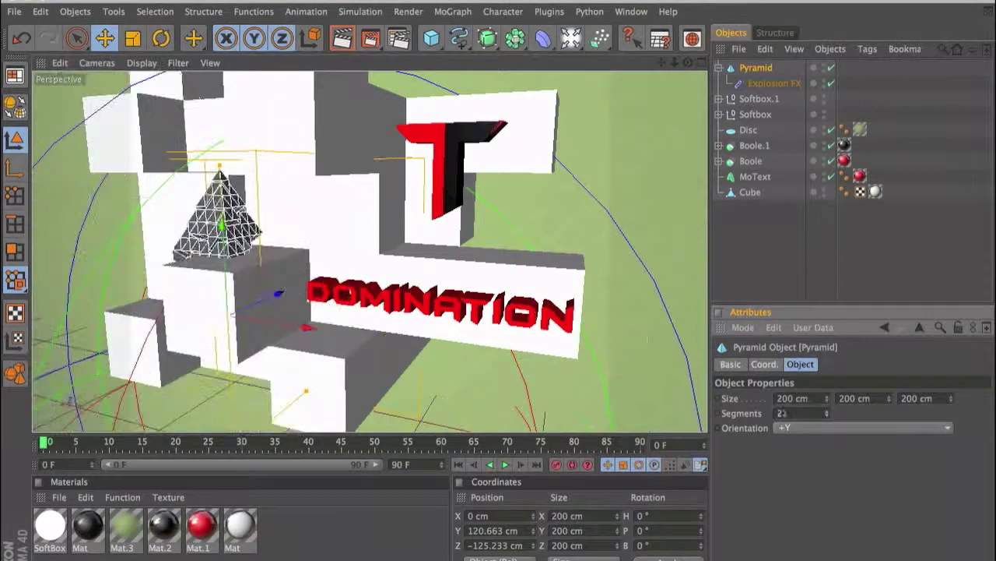
pyautogui.click(774, 84)
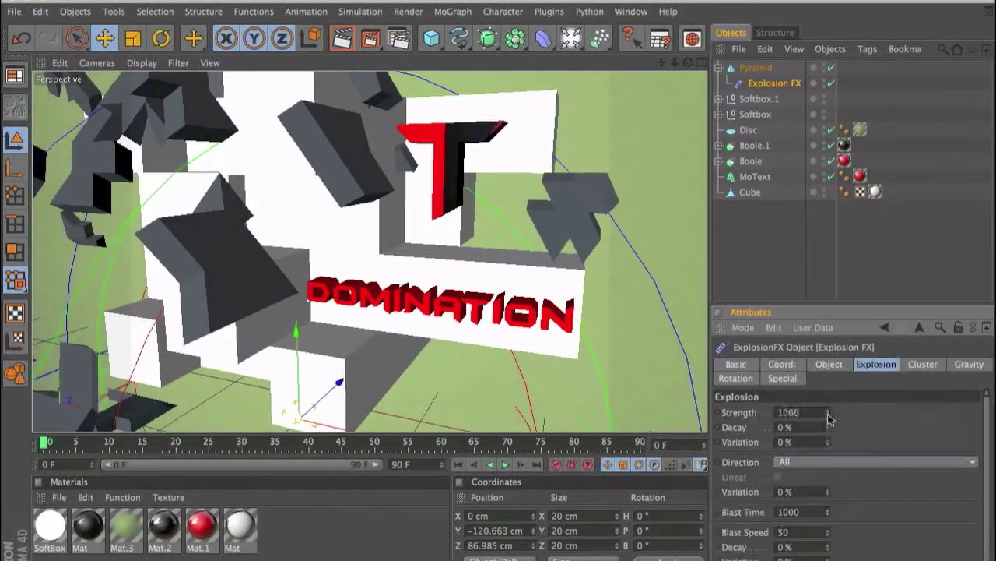
pyautogui.moveTo(829, 418); pyautogui.dragTo(822, 454)
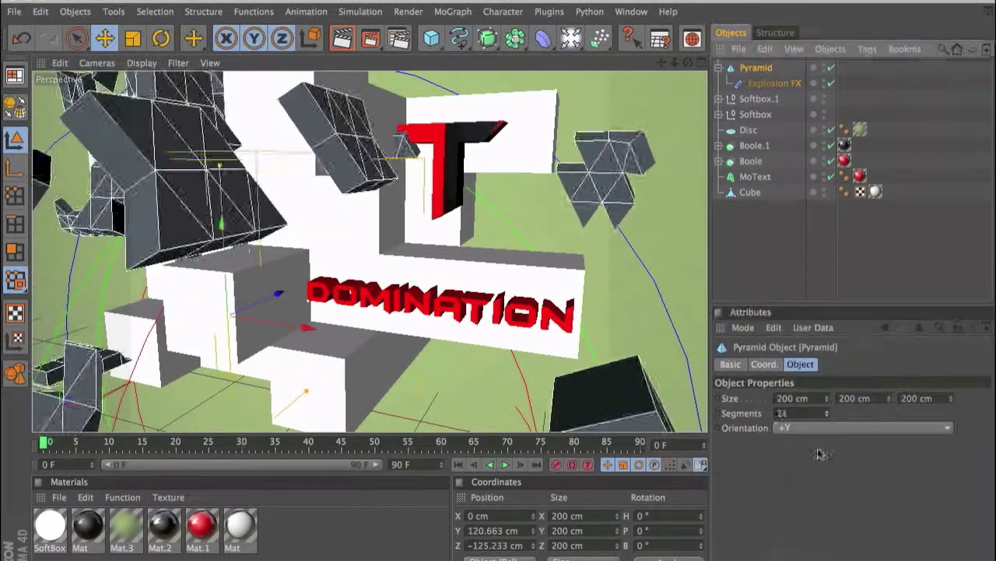
pyautogui.click(774, 83)
pyautogui.click(922, 363)
pyautogui.moveTo(839, 412); pyautogui.dragTo(840, 444)
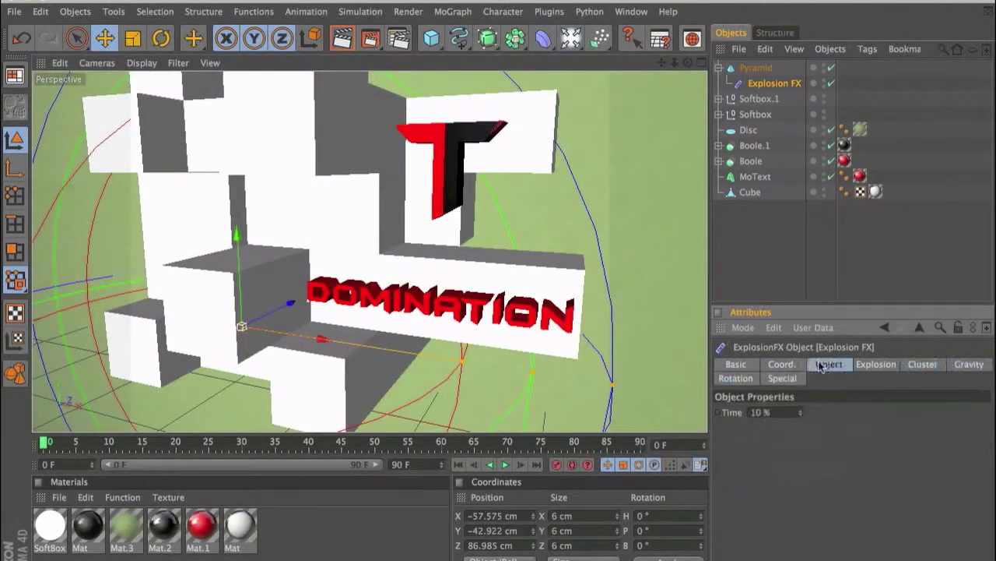
pyautogui.click(828, 364)
pyautogui.click(875, 363)
# Move the pyramid beside the block and apply the red Mat.1 material.
pyautogui.click(756, 68)
pyautogui.moveTo(226, 315)
pyautogui.mouseDown()
pyautogui.moveTo(387, 255)
pyautogui.moveTo(334, 234)
pyautogui.mouseUp()
pyautogui.moveTo(201, 525); pyautogui.dragTo(280, 335)
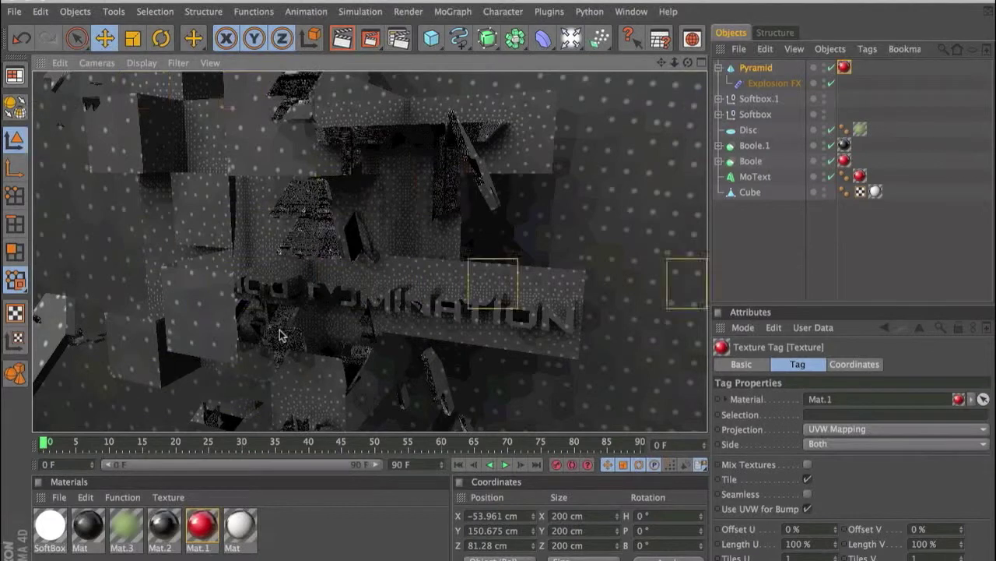
# Duplicate the exploding pyramid, set the copy's Explosion Strength to 24 %, and preview the render.
pyautogui.click(280, 335)
pyautogui.click(754, 255)
pyautogui.keyDown('ctrl'); pyautogui.moveTo(753, 72); pyautogui.dragTo(755, 65); pyautogui.keyUp('ctrl')
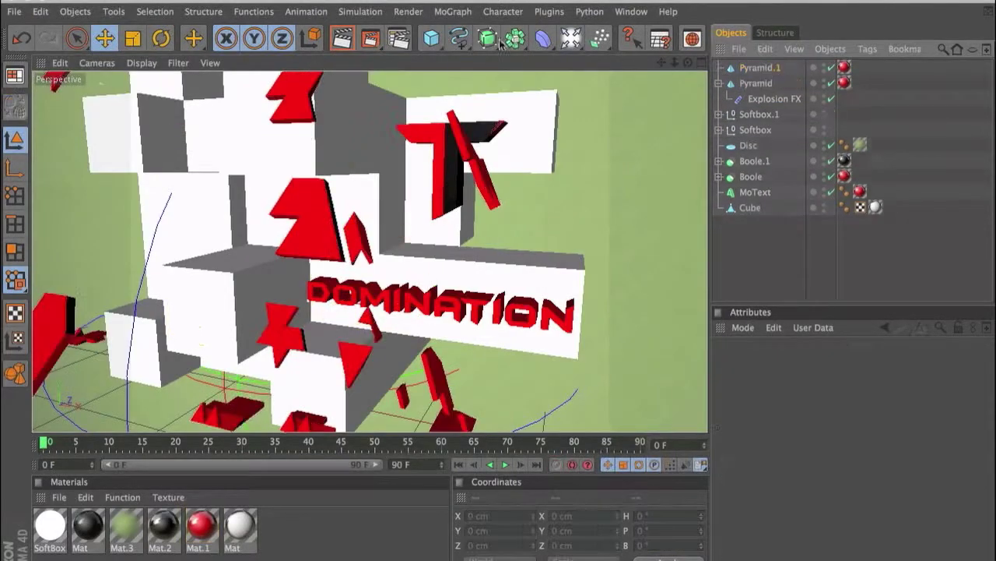
pyautogui.click(764, 68)
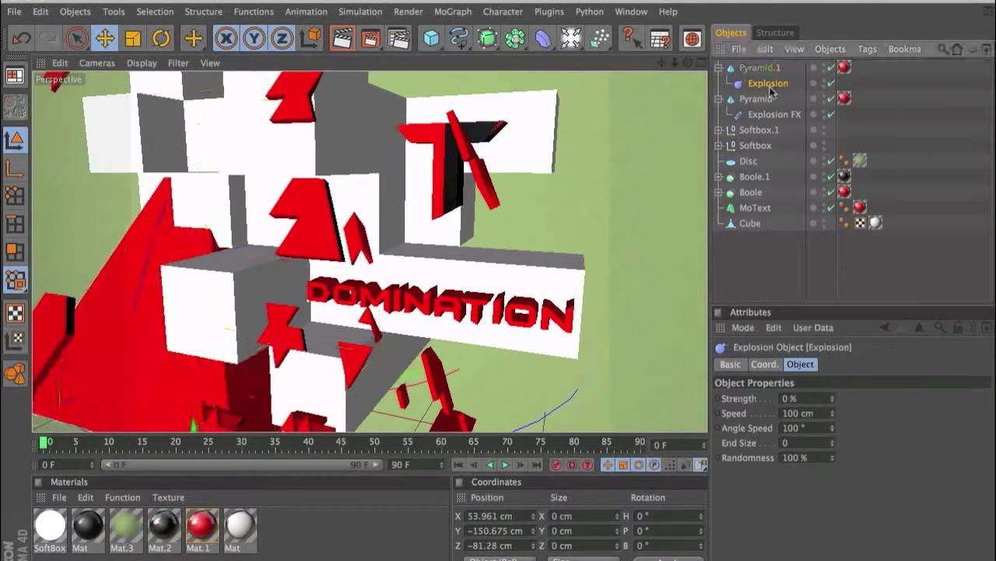
pyautogui.click(769, 82)
pyautogui.moveTo(831, 398); pyautogui.dragTo(831, 389)
pyautogui.click(759, 68)
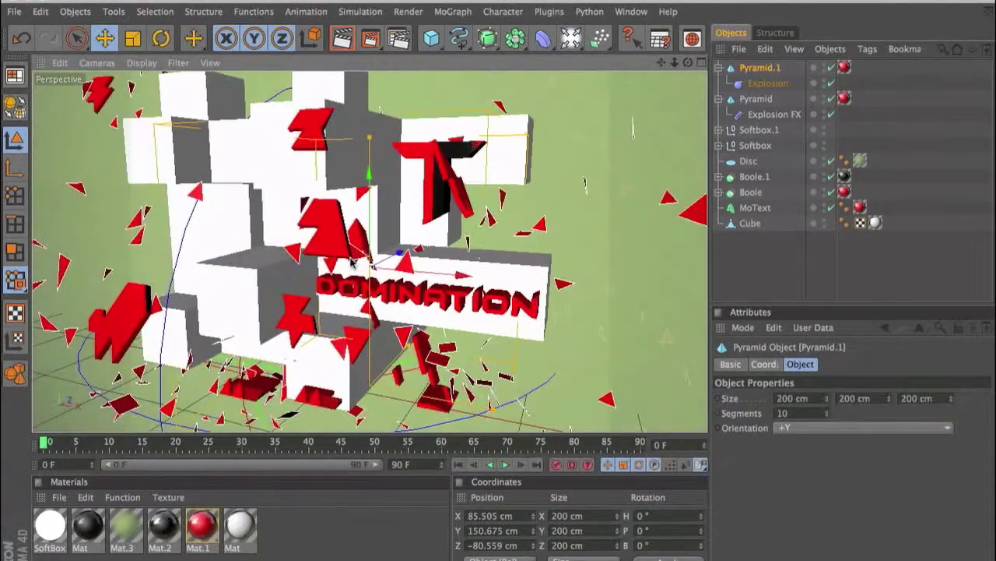
pyautogui.hotkey('ctrl', 'r')
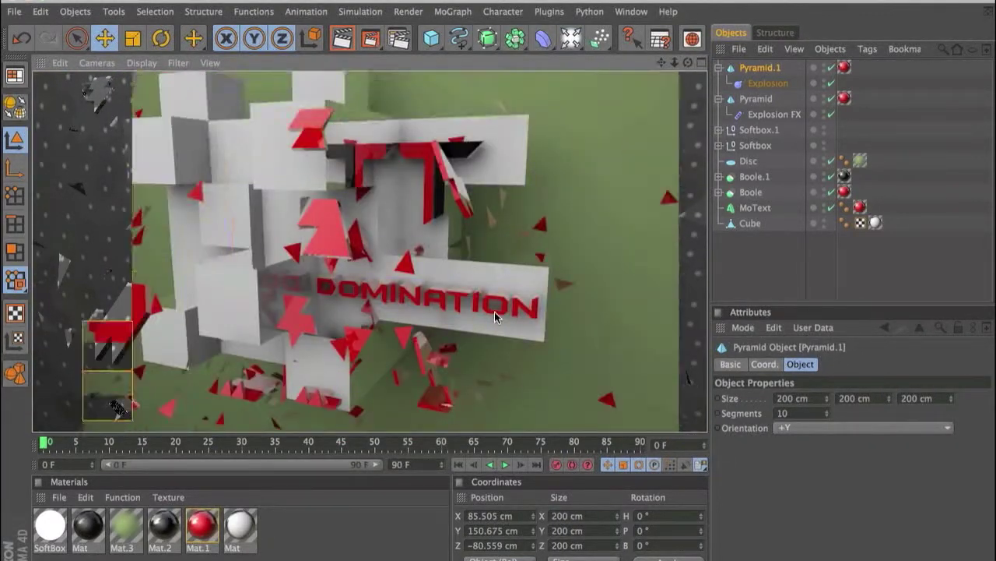
# Darken Mat.1 to deep red (R 109, G 7, B 7).
pyautogui.doubleClick(844, 68)
pyautogui.moveTo(731, 140); pyautogui.dragTo(601, 140)
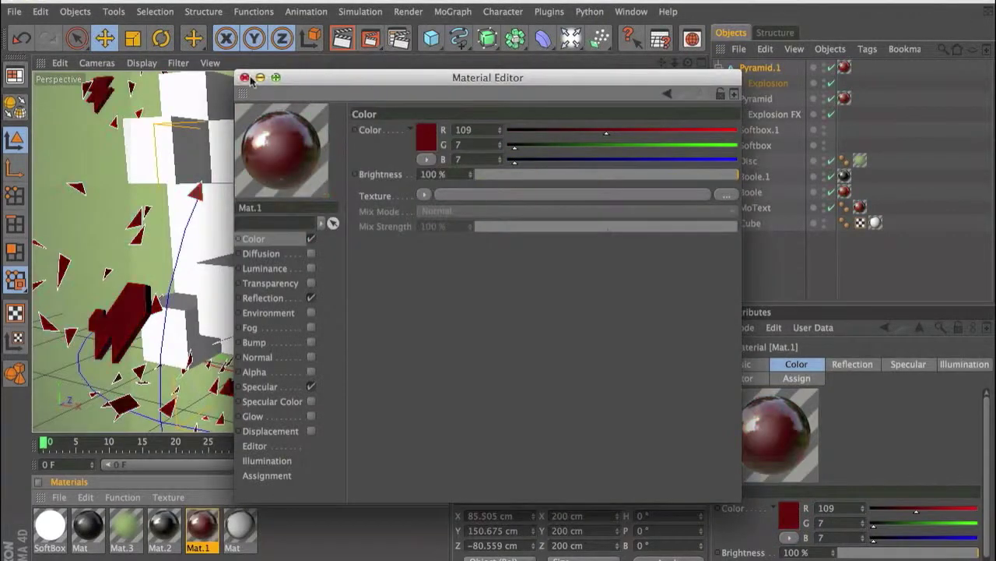
pyautogui.click(763, 70)
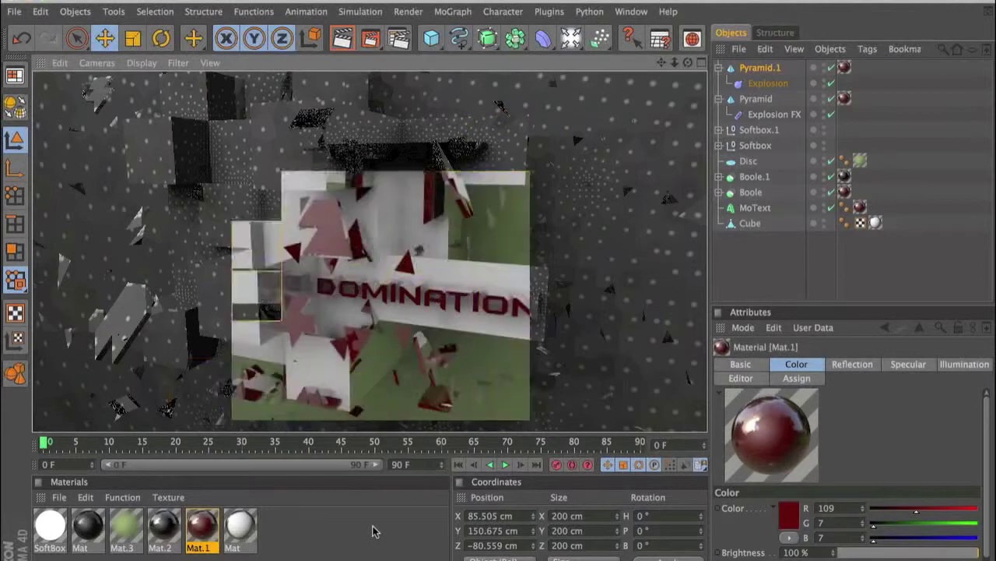
# Add a MoText 'X' 66 cm tall and slide it right on the block.
pyautogui.click(452, 11)
pyautogui.click(468, 92)
pyautogui.moveTo(860, 537); pyautogui.dragTo(860, 542)
pyautogui.moveTo(172, 189); pyautogui.dragTo(194, 189)
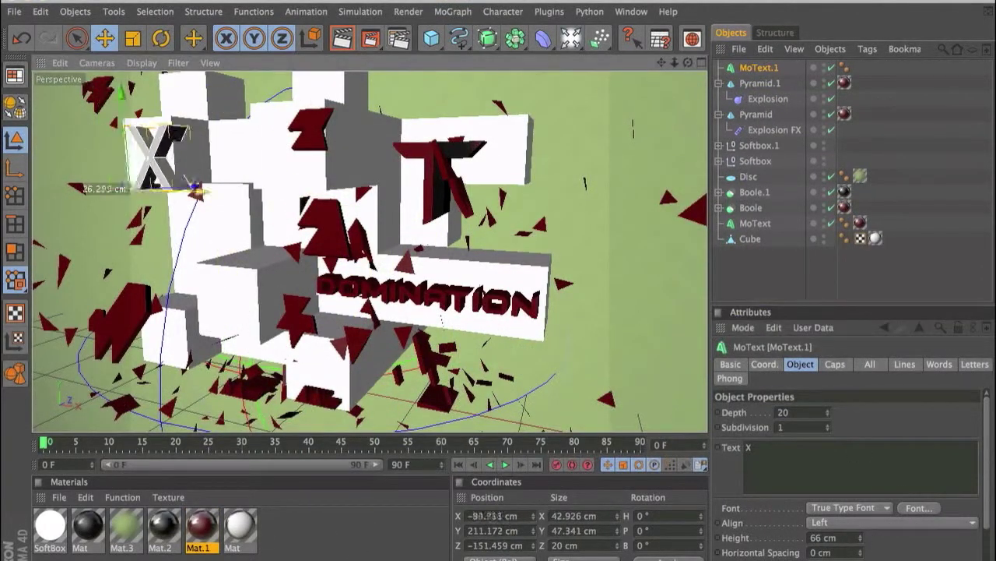
# Apply dark red Mat.1 to the X, then duplicate it as an O placed to its right.
pyautogui.moveTo(201, 525); pyautogui.dragTo(144, 148)
pyautogui.hotkey('ctrl', 'c')
pyautogui.hotkey('ctrl', 'v')
pyautogui.click(752, 446)
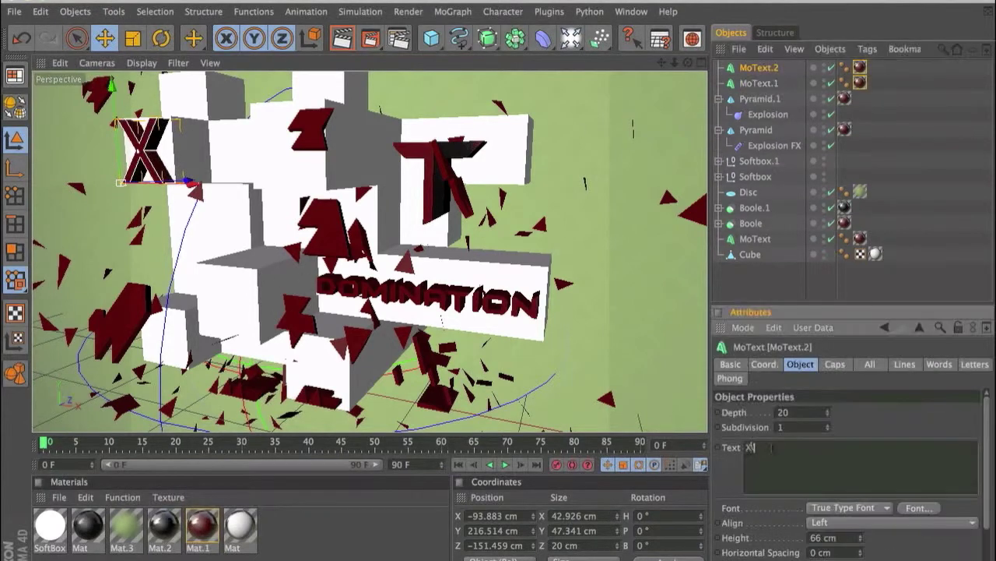
pyautogui.moveTo(187, 181); pyautogui.dragTo(269, 185)
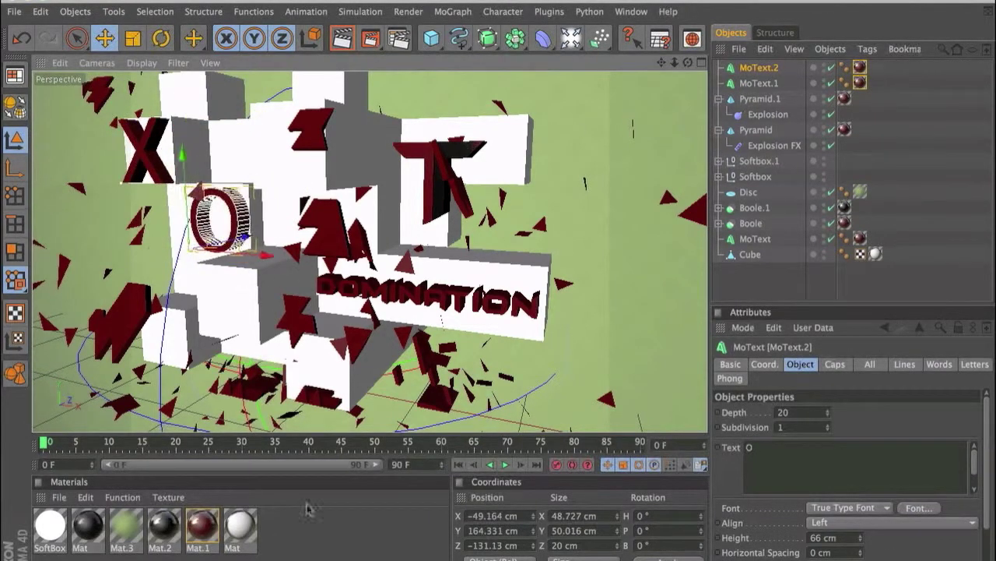
# Create a new blue material, Mat.4, and apply it to the O letter.
pyautogui.doubleClick(274, 526)
pyautogui.doubleClick(274, 525)
pyautogui.click(426, 137)
pyautogui.click(440, 128)
pyautogui.click(460, 200)
pyautogui.click(286, 302)
pyautogui.click(244, 77)
pyautogui.moveTo(274, 526); pyautogui.dragTo(218, 218)
# Paste another letter copy into place and tilt an X about 28°.
pyautogui.hotkey('ctrl', 'c')
pyautogui.hotkey('ctrl', 'v')
pyautogui.moveTo(148, 148); pyautogui.dragTo(121, 191)
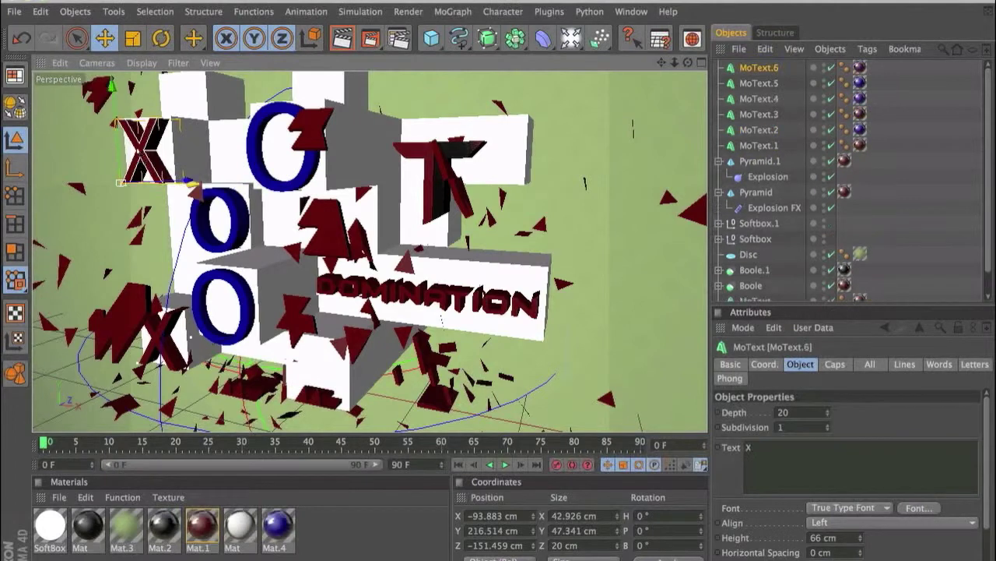
pyautogui.press('r')
pyautogui.moveTo(234, 180); pyautogui.dragTo(144, 175)
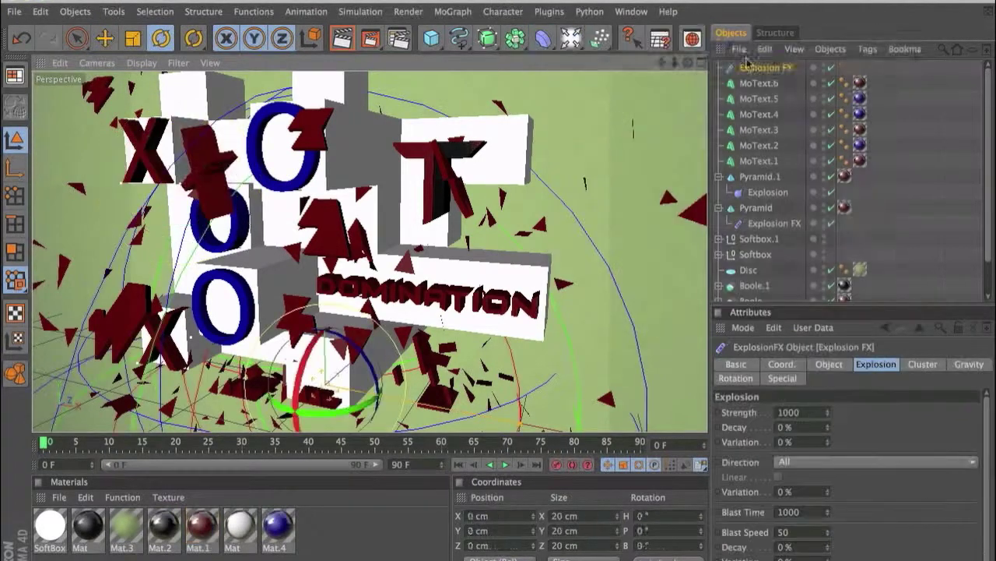
# Add an Explosion FX under MoText.6 with Cluster Thickness -14 cm.
pyautogui.moveTo(767, 68); pyautogui.dragTo(759, 83)
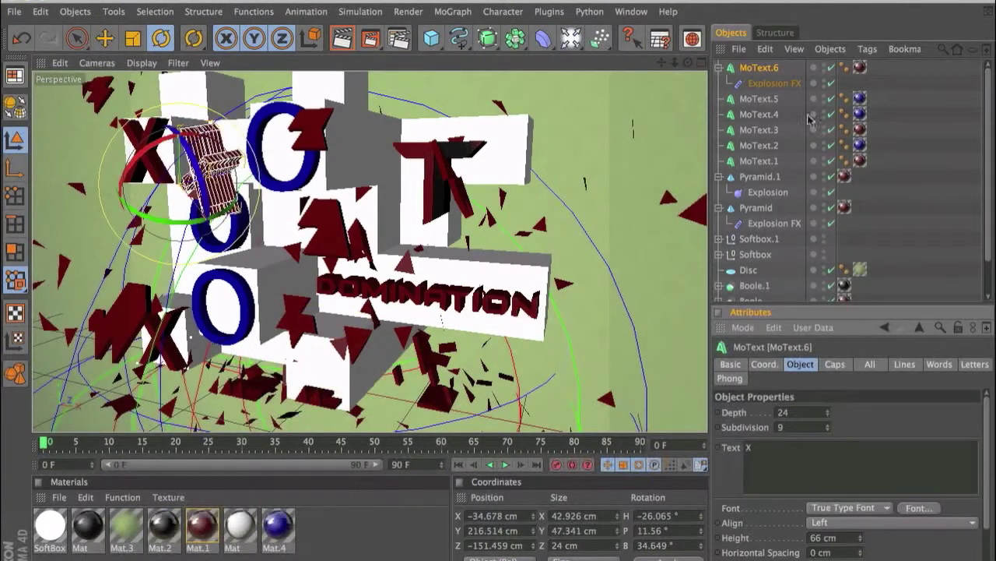
pyautogui.click(774, 83)
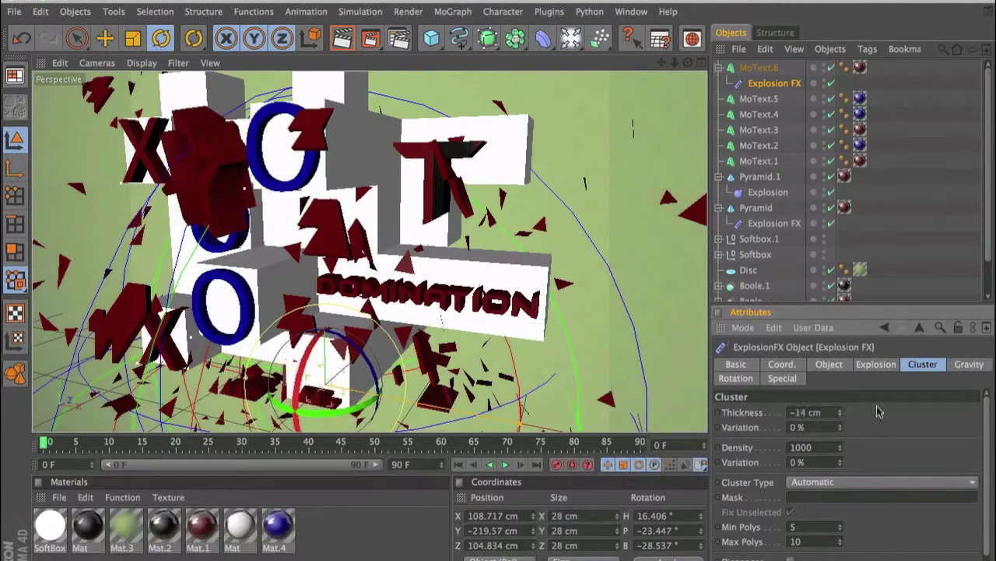
pyautogui.click(829, 364)
# Move the exploding X letter MoText.6 higher on the block.
pyautogui.click(173, 117)
pyautogui.press('e')
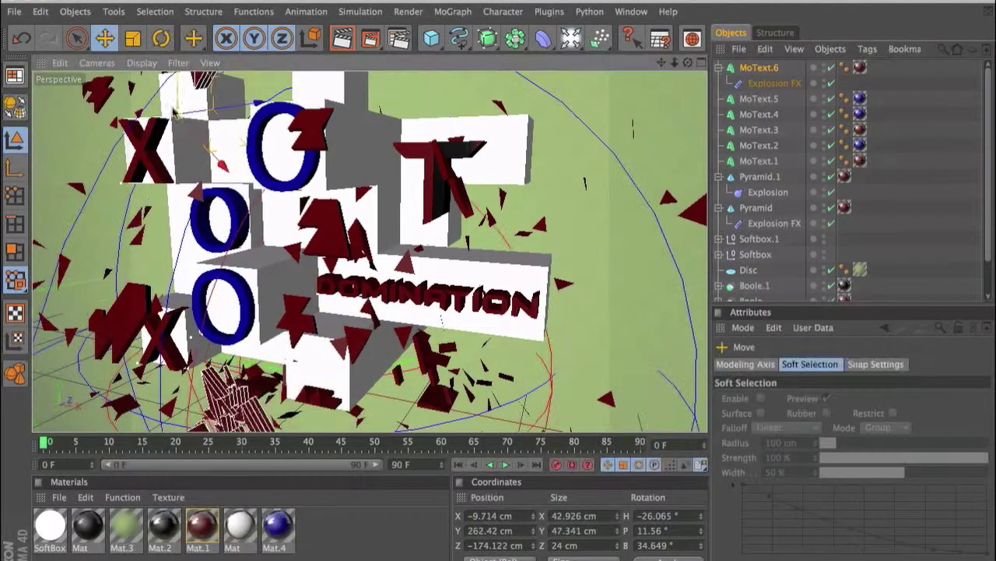
pyautogui.moveTo(218, 124); pyautogui.dragTo(241, 191)
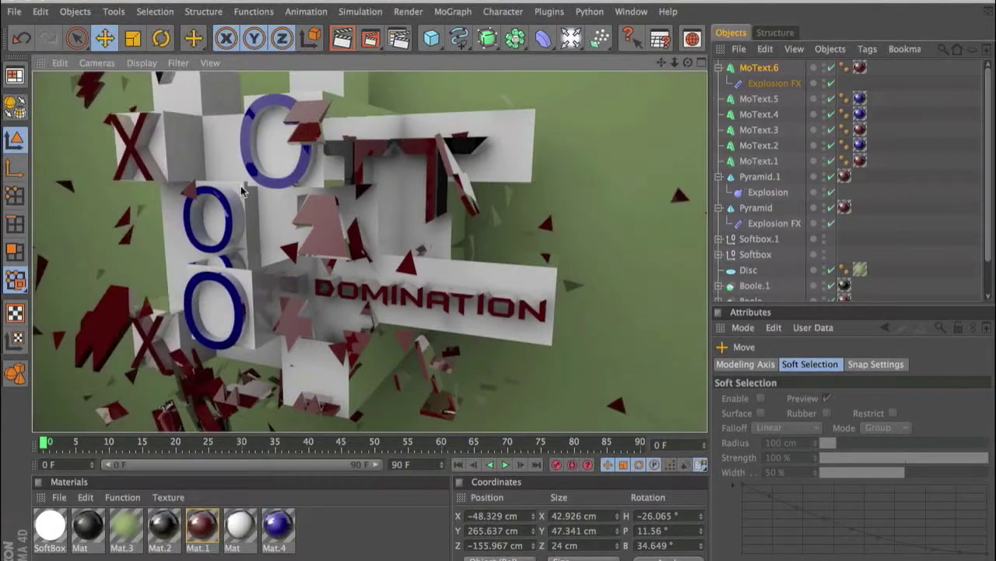
pyautogui.click(756, 208)
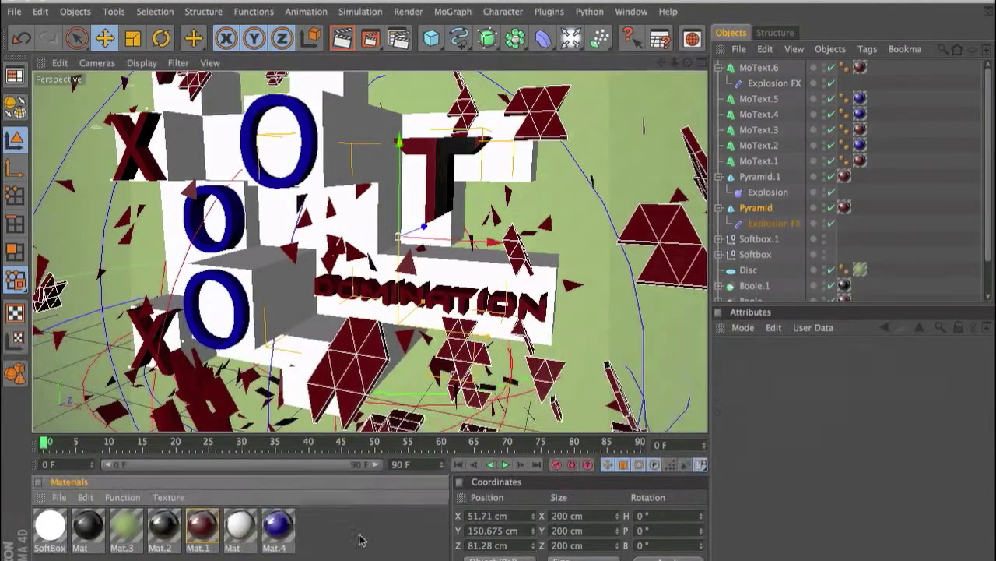
# Darken the backdrop material Mat.3 and preview the lighting from Softbox.1.
pyautogui.click(124, 526)
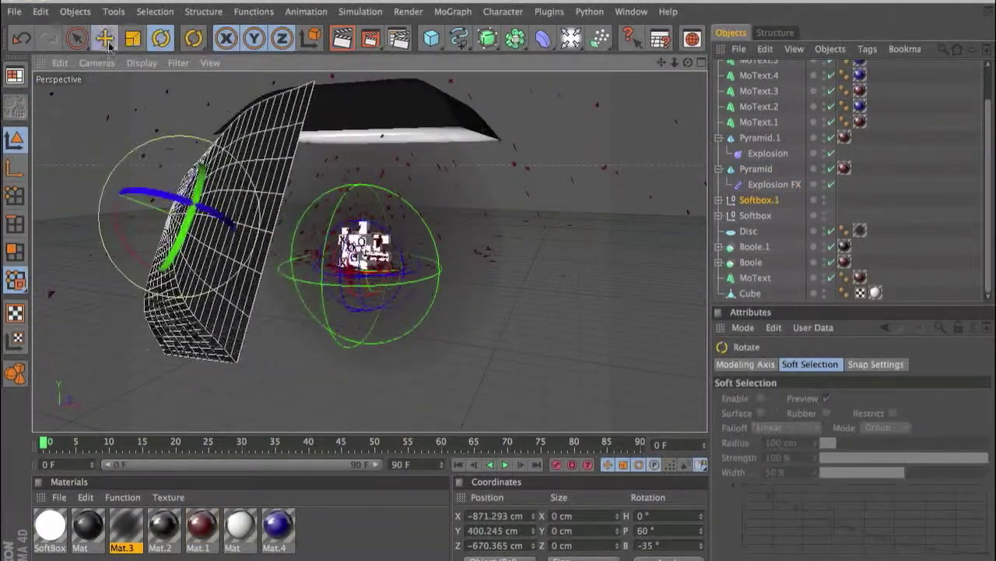
pyautogui.click(105, 38)
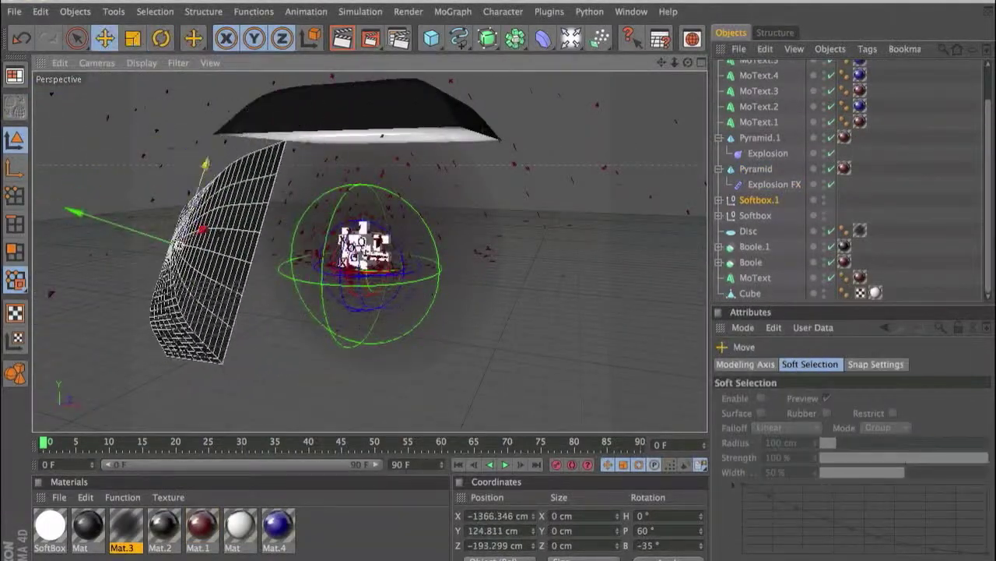
pyautogui.hotkey('ctrl', 'r')
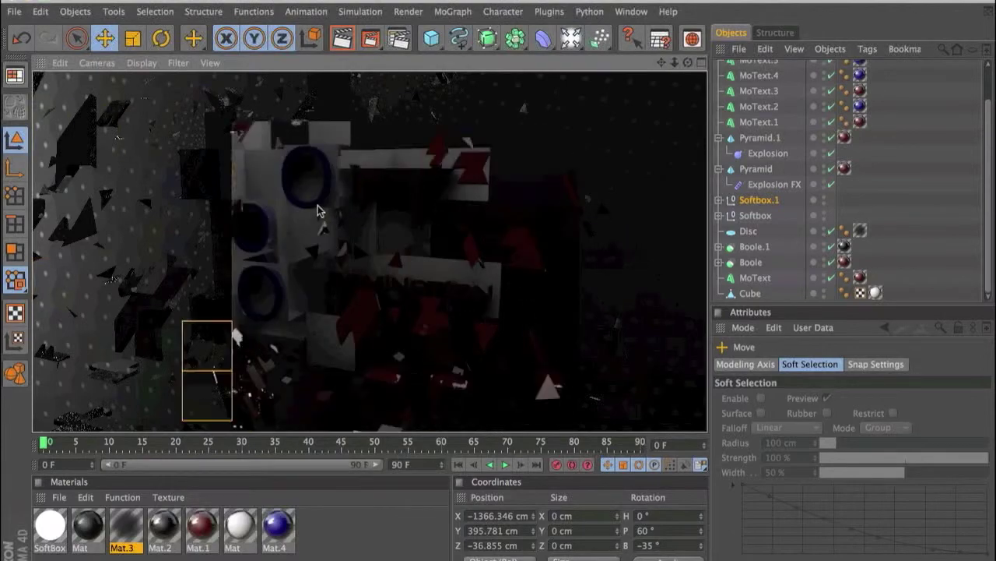
# Tilt the Softbox.1 light, re-render, and reopen the floor's Mat.3 colour, now grey 128/122/122.
pyautogui.press('r')
pyautogui.moveTo(155, 128)
pyautogui.mouseDown()
pyautogui.moveTo(119, 123)
pyautogui.moveTo(126, 127)
pyautogui.mouseUp()
pyautogui.hotkey('ctrl', 'r')
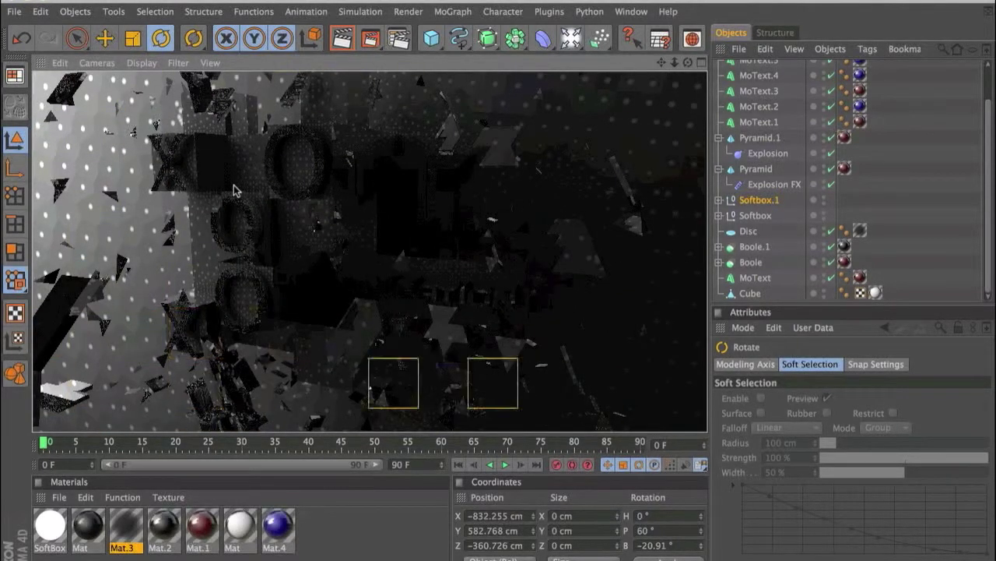
pyautogui.click(576, 105)
pyautogui.click(125, 525)
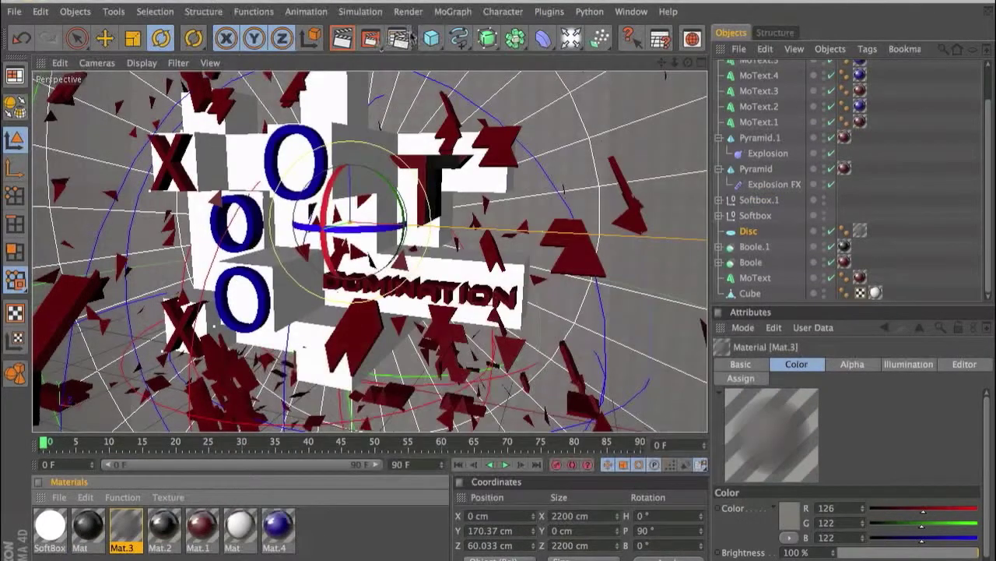
# Set the render output size to the 1920×1200 preset.
pyautogui.click(398, 38)
pyautogui.click(206, 39)
pyautogui.click(311, 42)
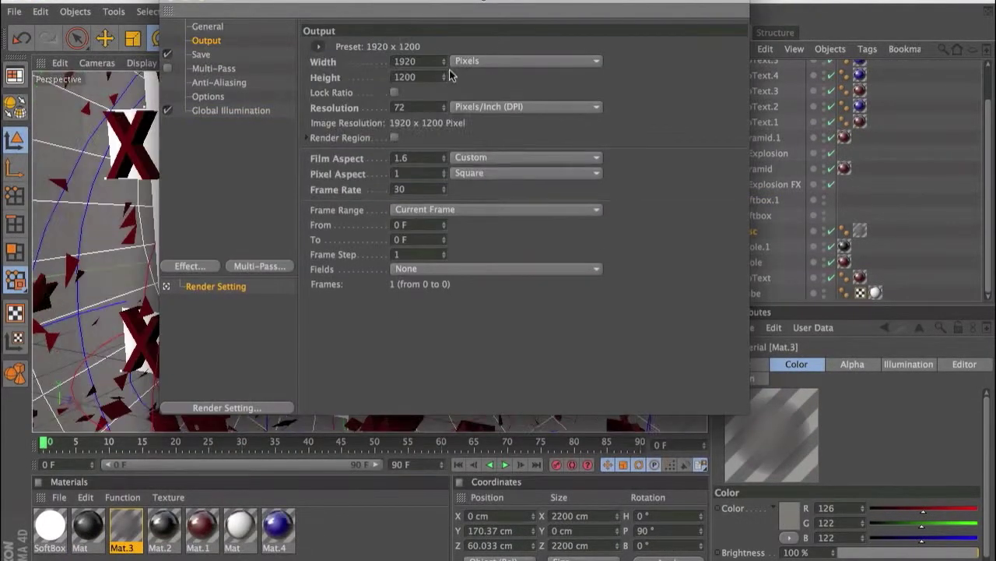
# Set the rendered image save path to the Desktop.
pyautogui.click(201, 54)
pyautogui.click(735, 76)
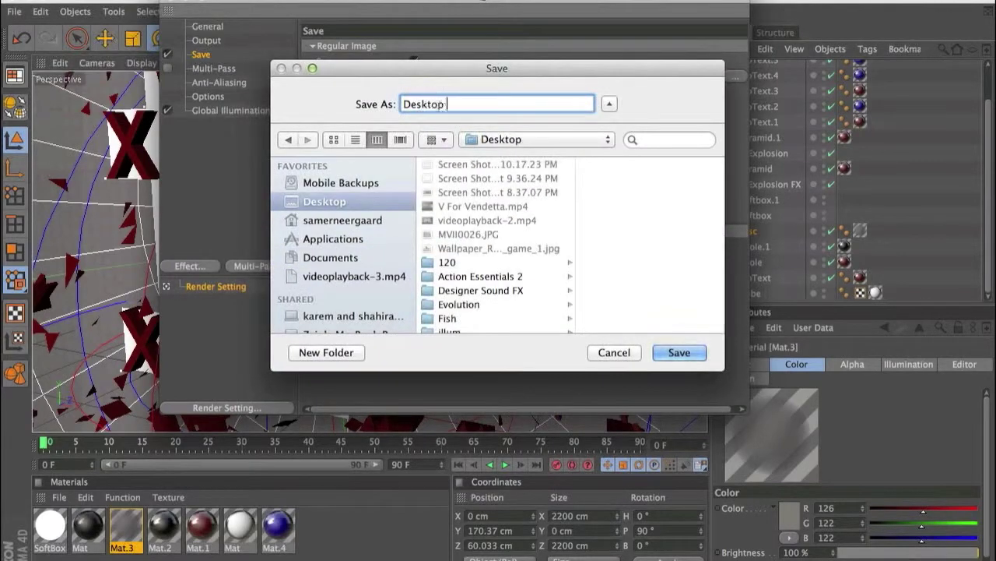
pyautogui.press('Return')
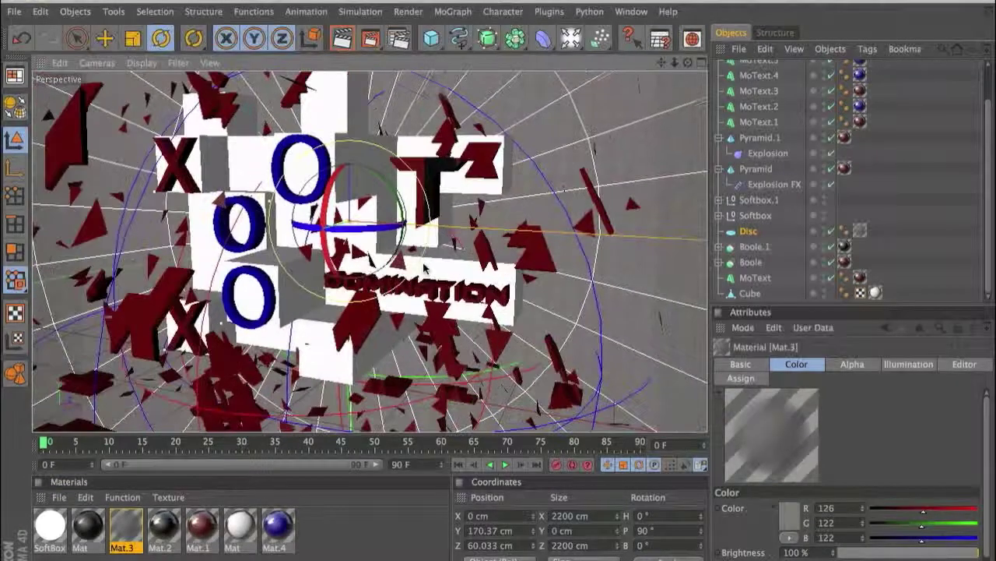
# Render the 1920×1200 image to the Picture Viewer as Desktop 4.jpg.
pyautogui.click(368, 36)
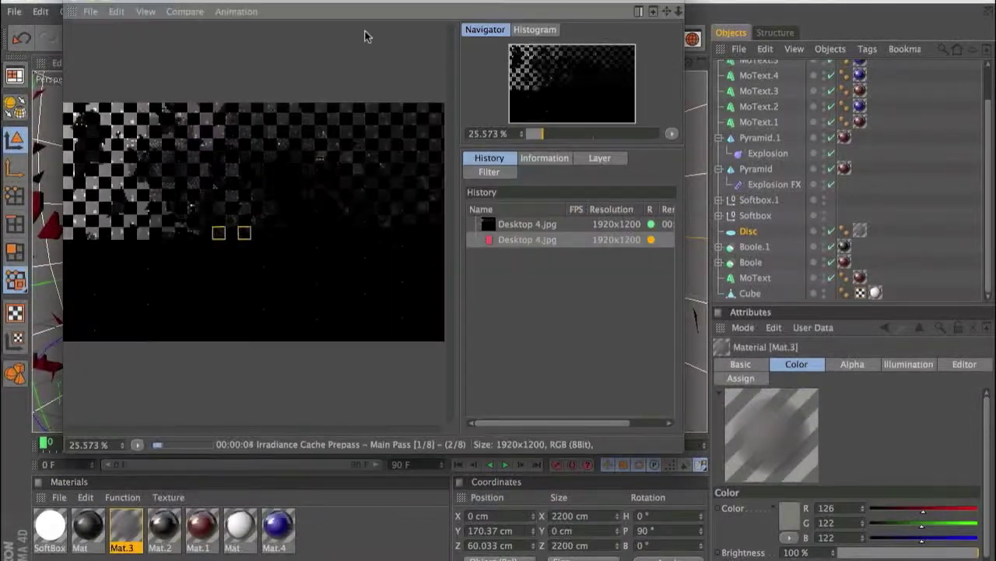